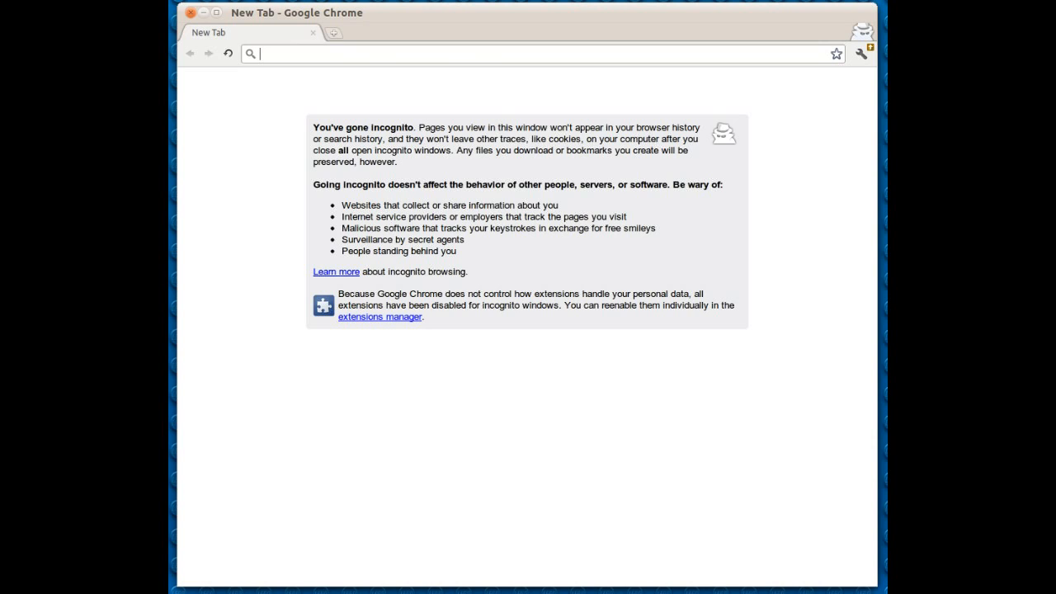
- Open the cp.ondina.co control panel and go to the Mail section of Account Management
type("cp")
key("Return")
left_click(442, 174)
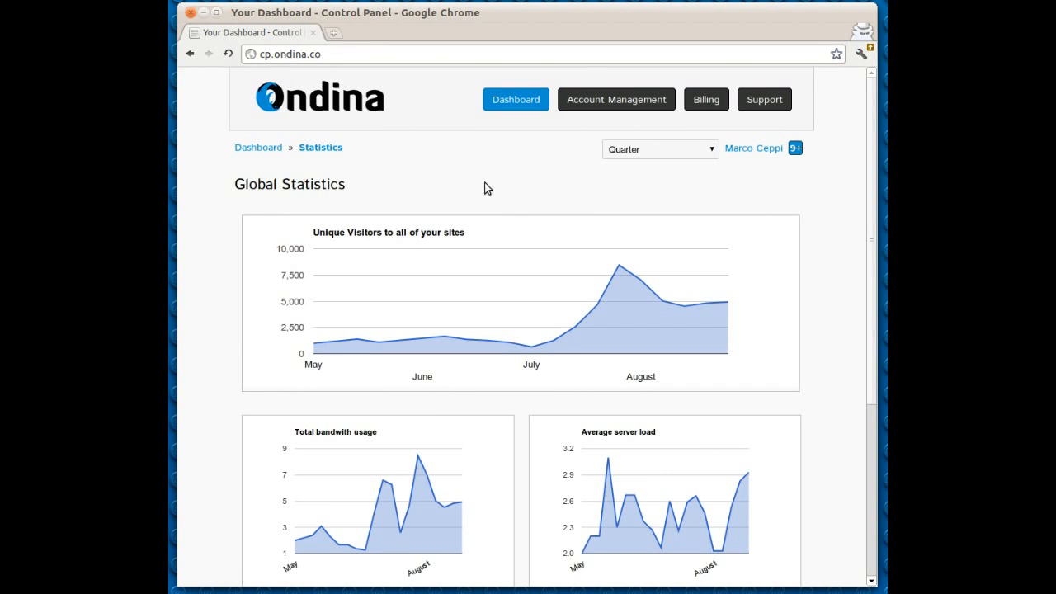
left_click(626, 100)
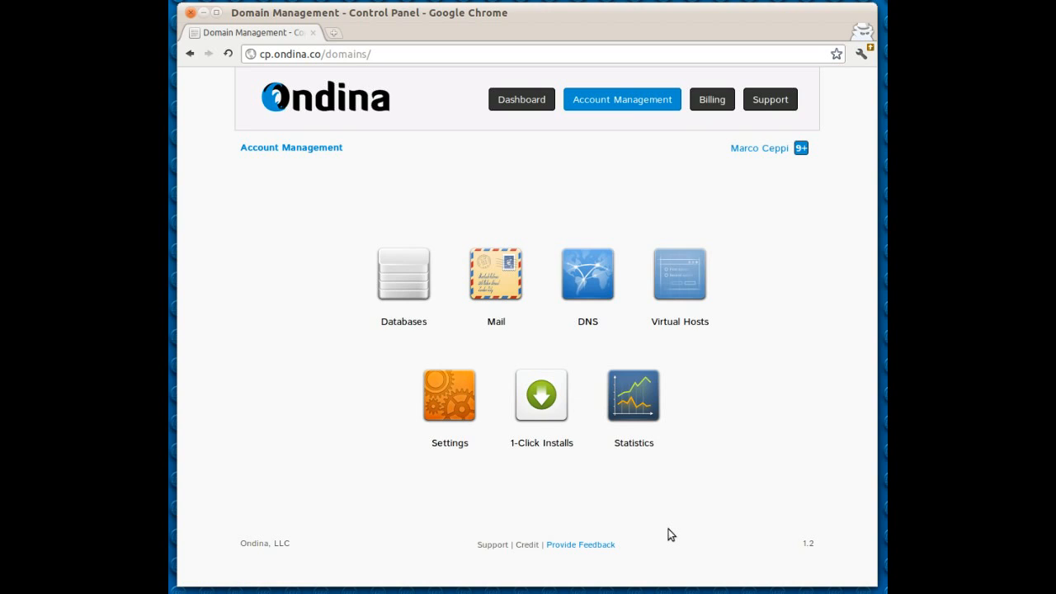
left_click(486, 273)
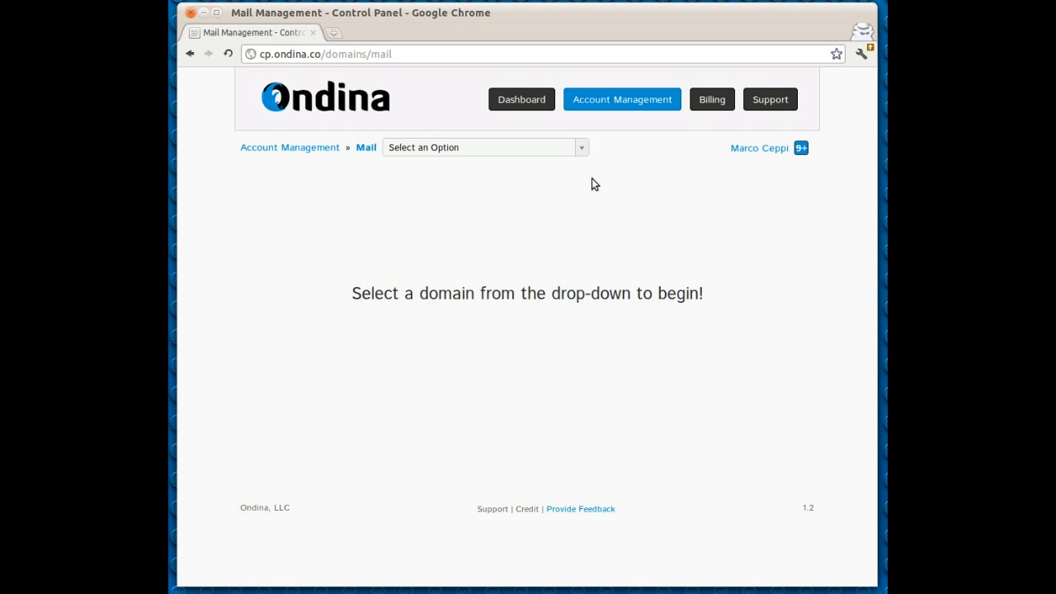
- Choose bringvictory.com as the domain whose mail is managed
left_click(583, 150)
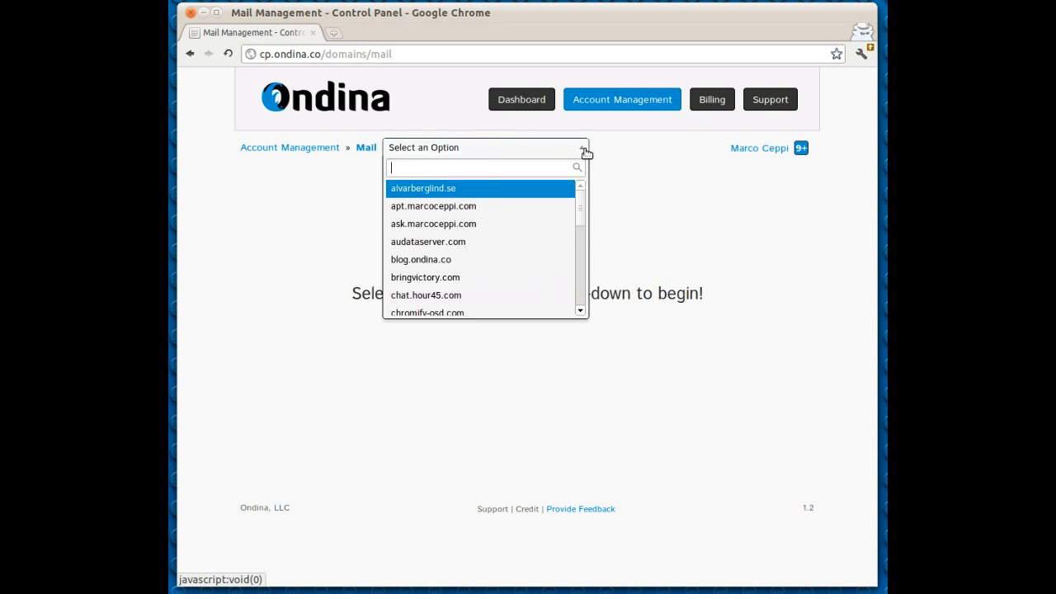
left_click_drag(583, 210, 580, 233)
left_click(408, 207)
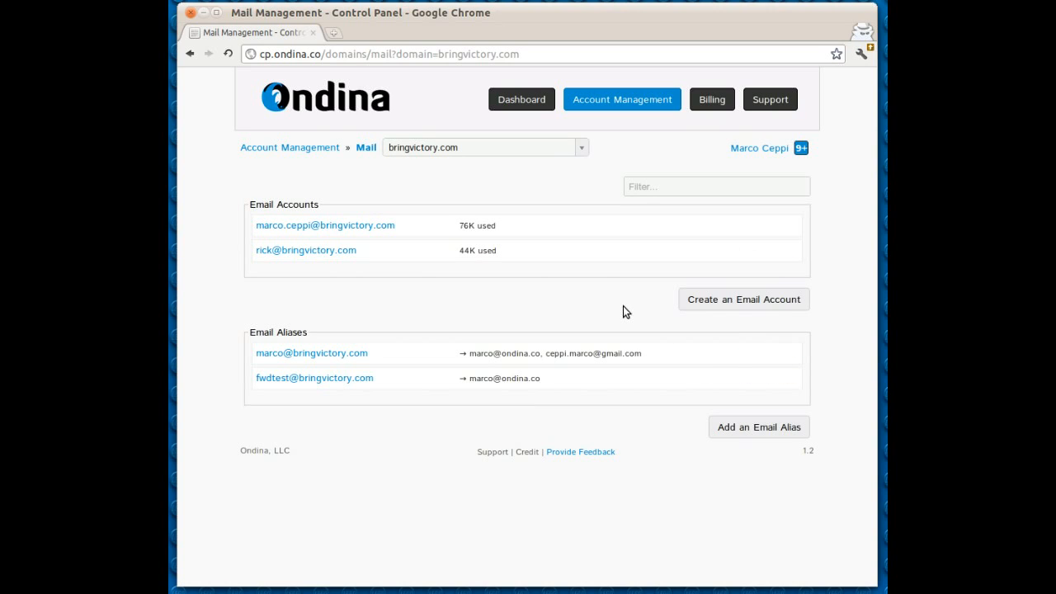
- Create an email account with the address name testing on bringvictory.com, entering the account password in both password fields
left_click(685, 307)
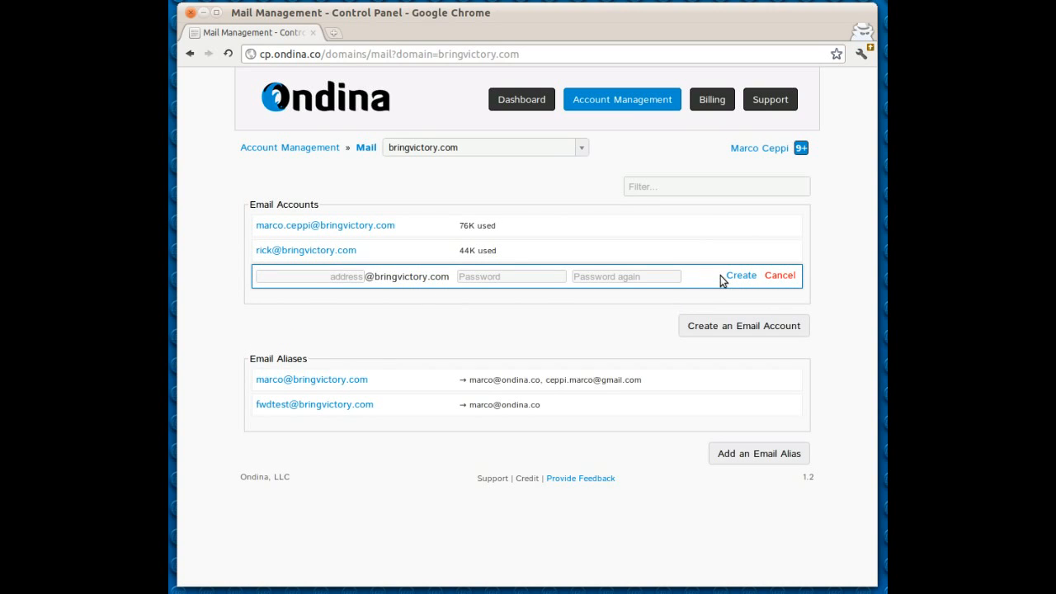
left_click(350, 278)
type("testing")
key("Tab")
type("•••")
key("BackSpace")
key("BackSpace")
type("•••••••")
key("Tab")
type("••••••••")
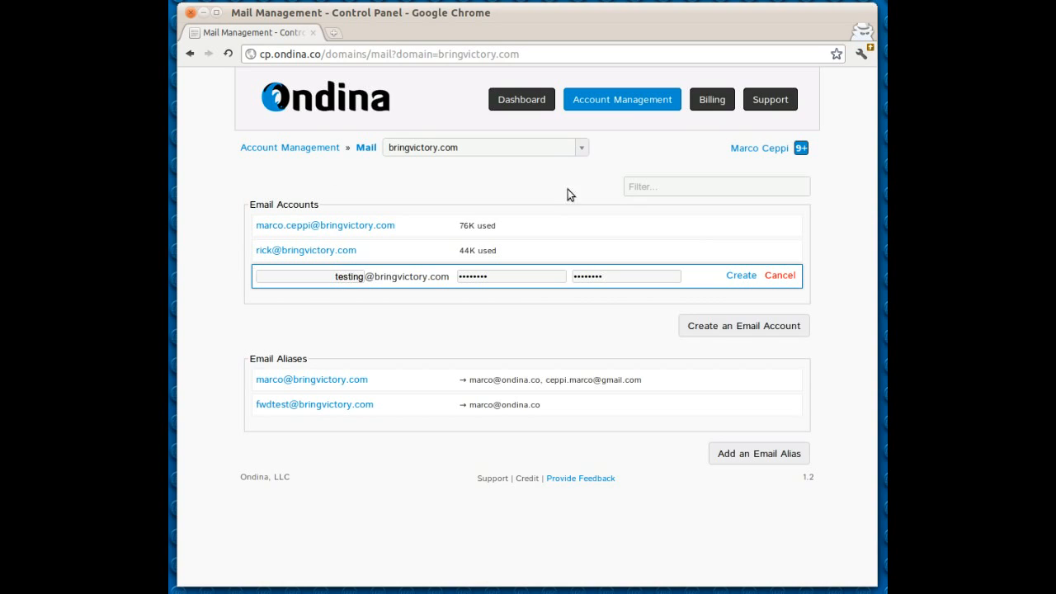
left_click(742, 276)
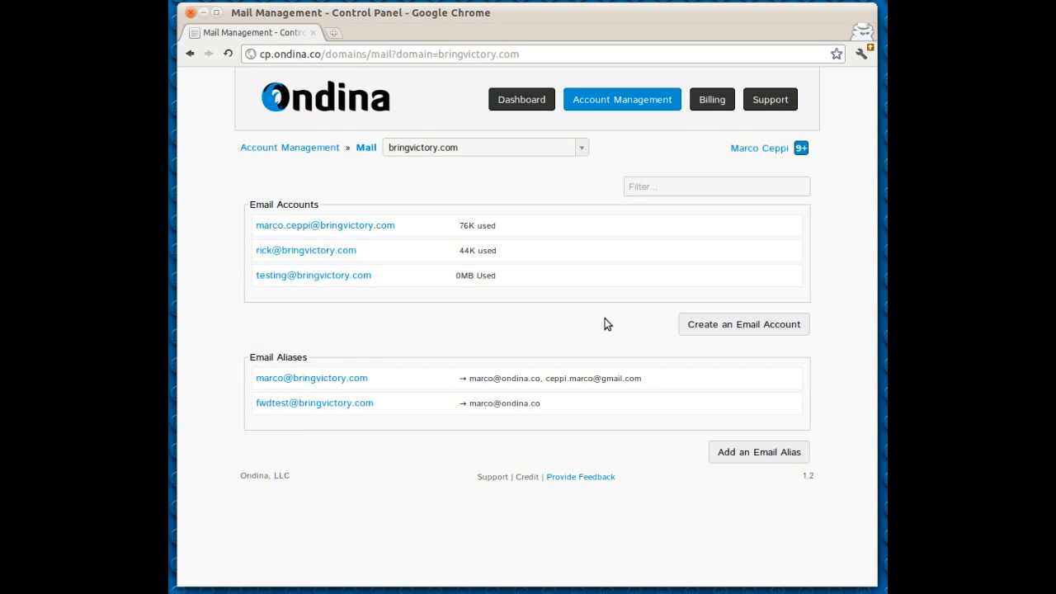
- Add an email alias named aliastest that forwards to two example.com addresses and the domain's own testing account
left_click(759, 452)
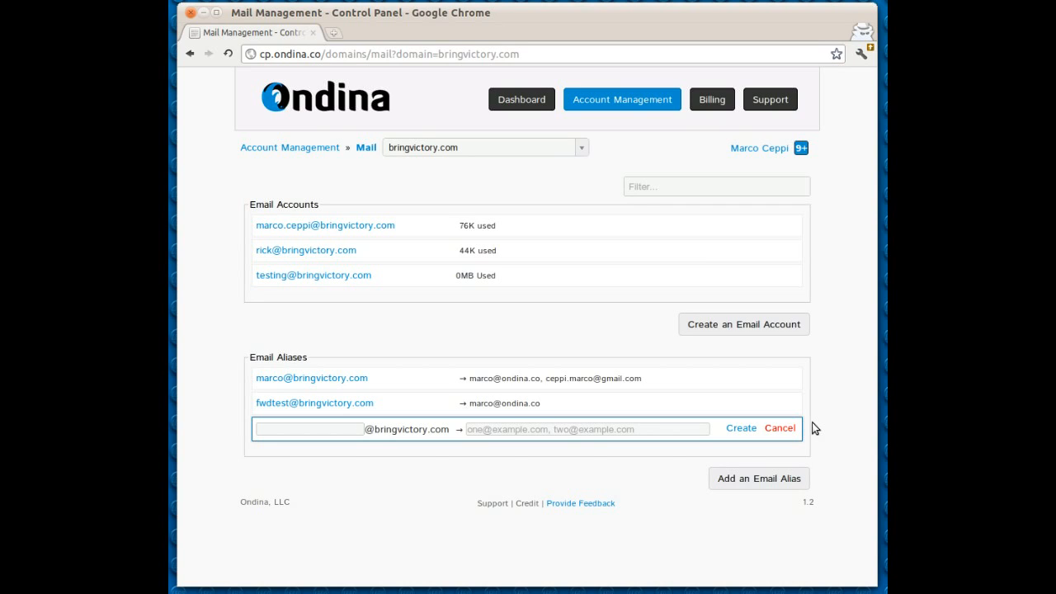
type("liastest")
left_click(513, 429)
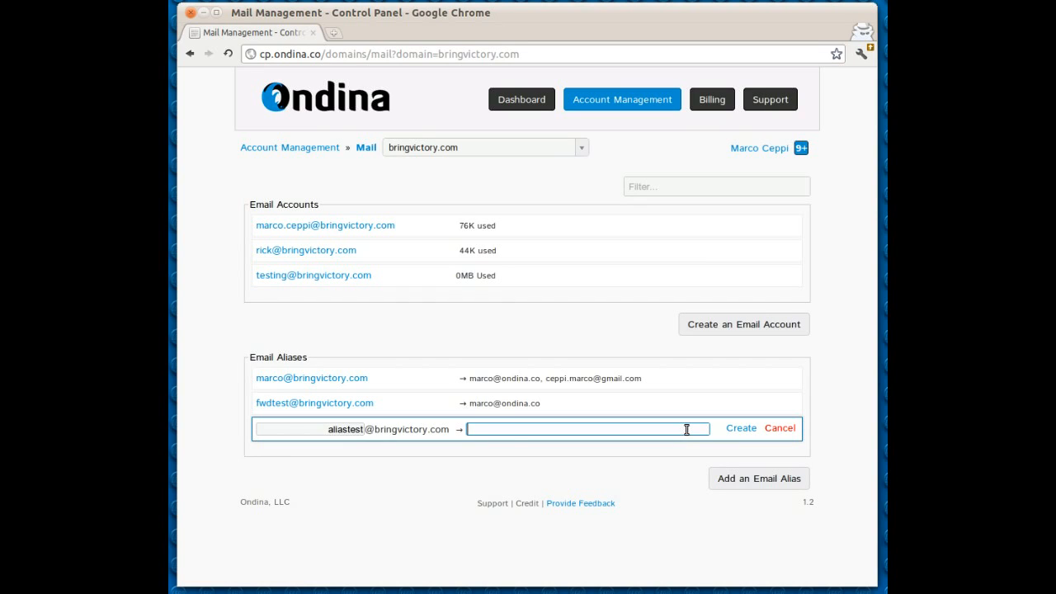
type("test@example.com testing@example.com, ")
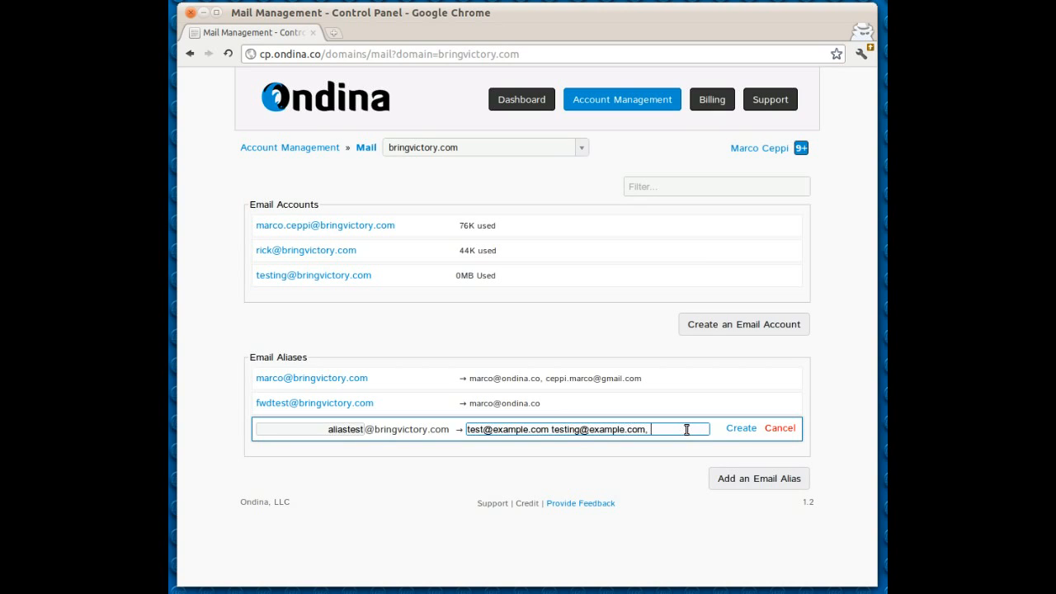
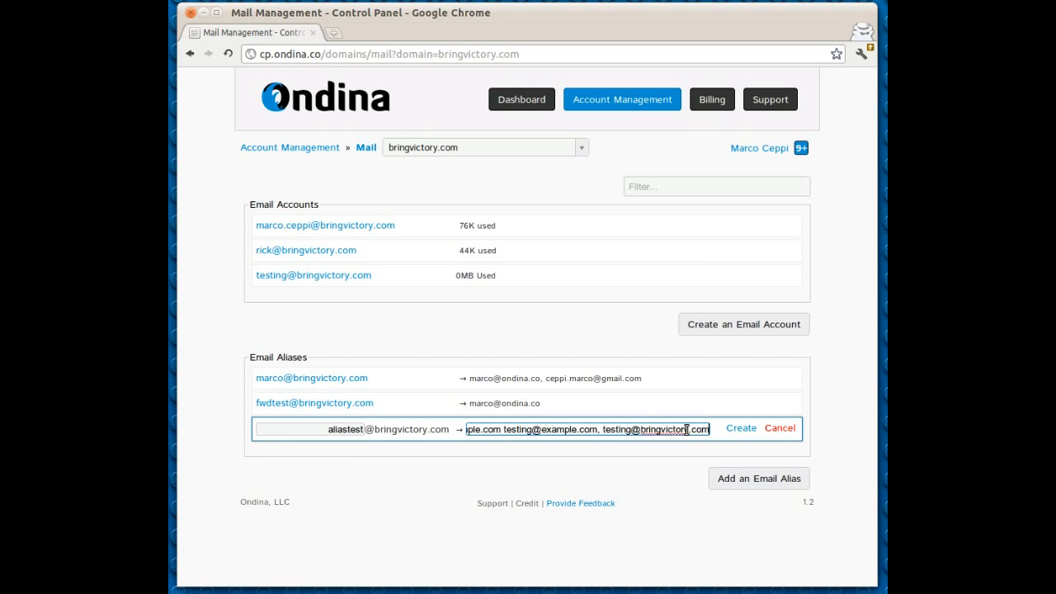
left_click(740, 429)
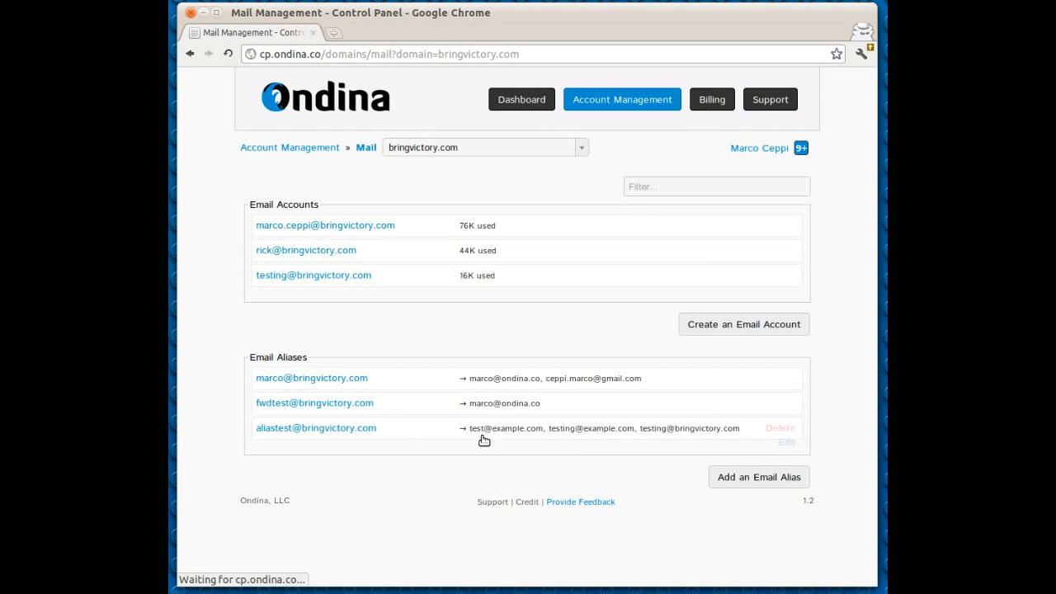
- Replace all forwarding destinations of the aliastest alias with the owner's single ondina.co address and save it
left_click(785, 442)
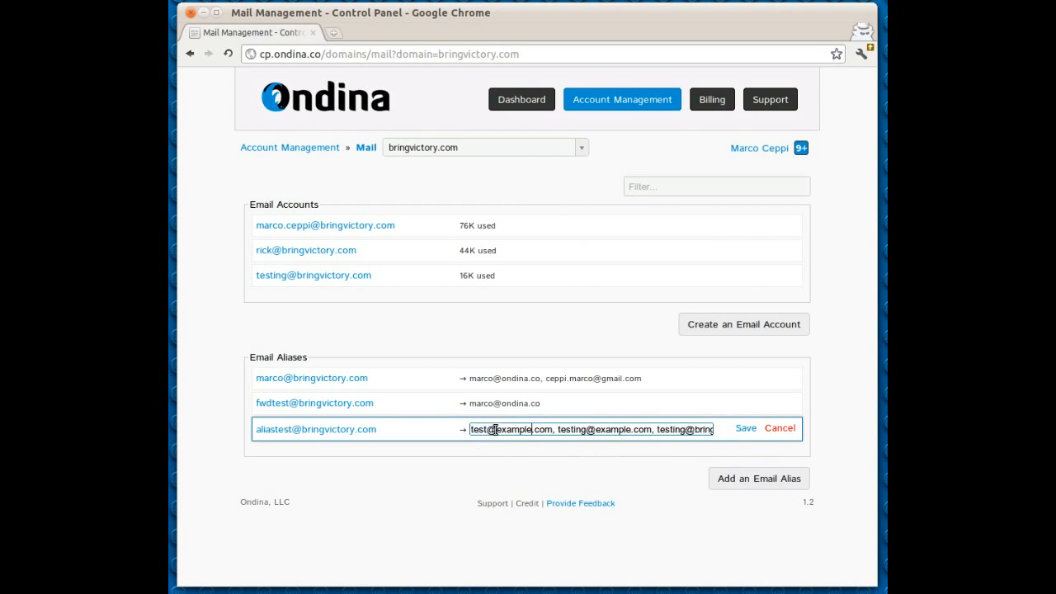
left_click_drag(470, 430, 797, 455)
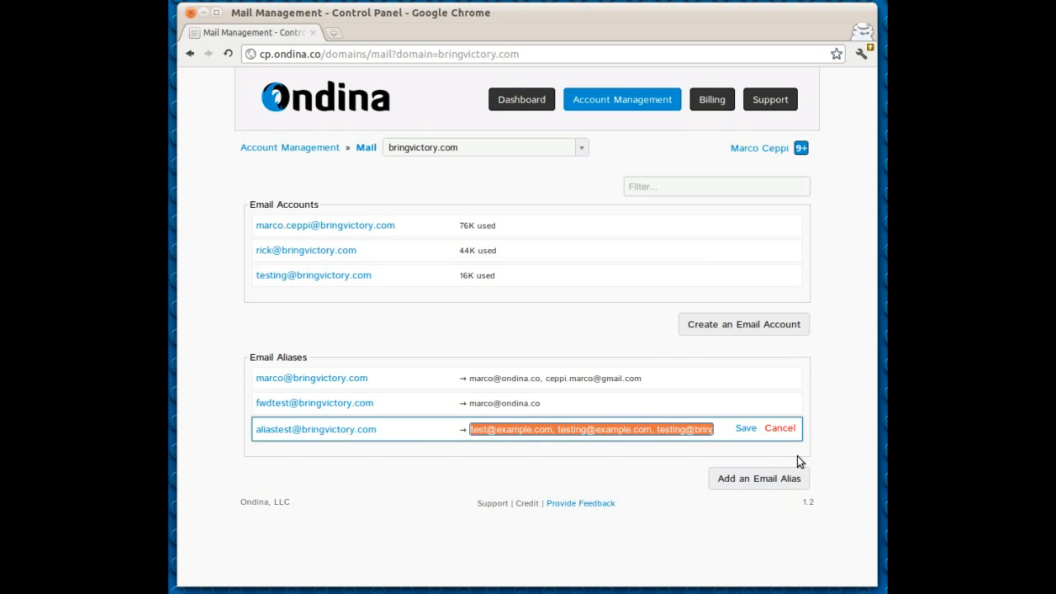
key("BackSpace")
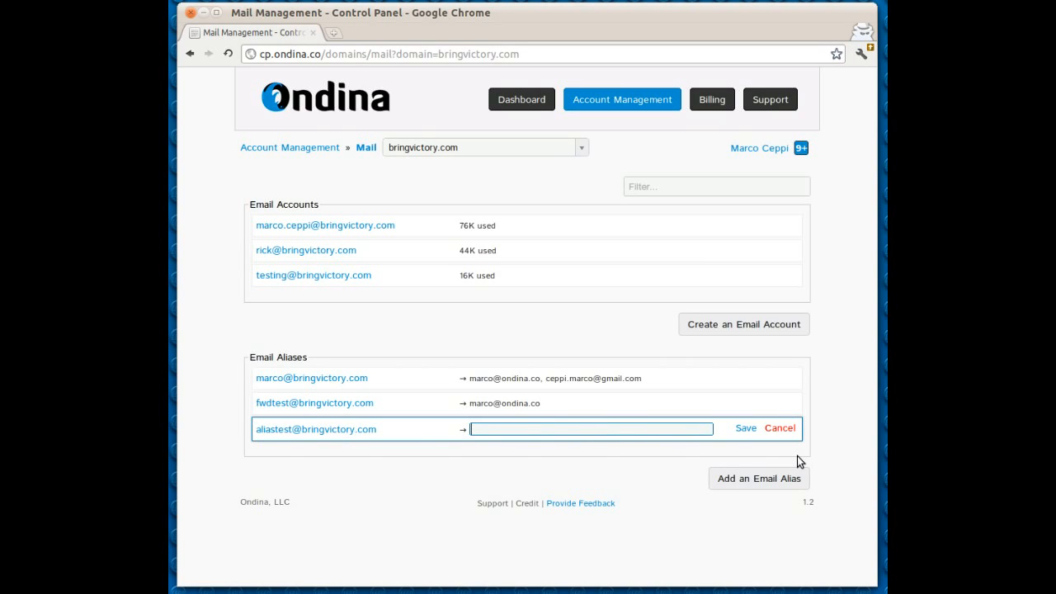
left_click(746, 429)
- Delete the first email alias and recreate it under the same name, forwarding only to the owner's ondina.co address
mouse_move(751, 373)
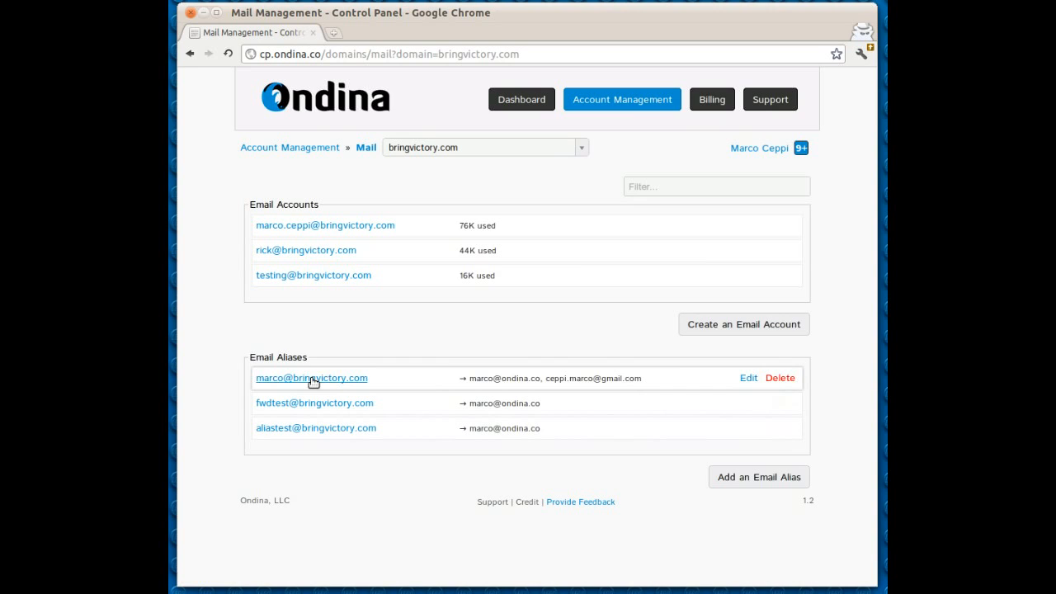
left_click(784, 379)
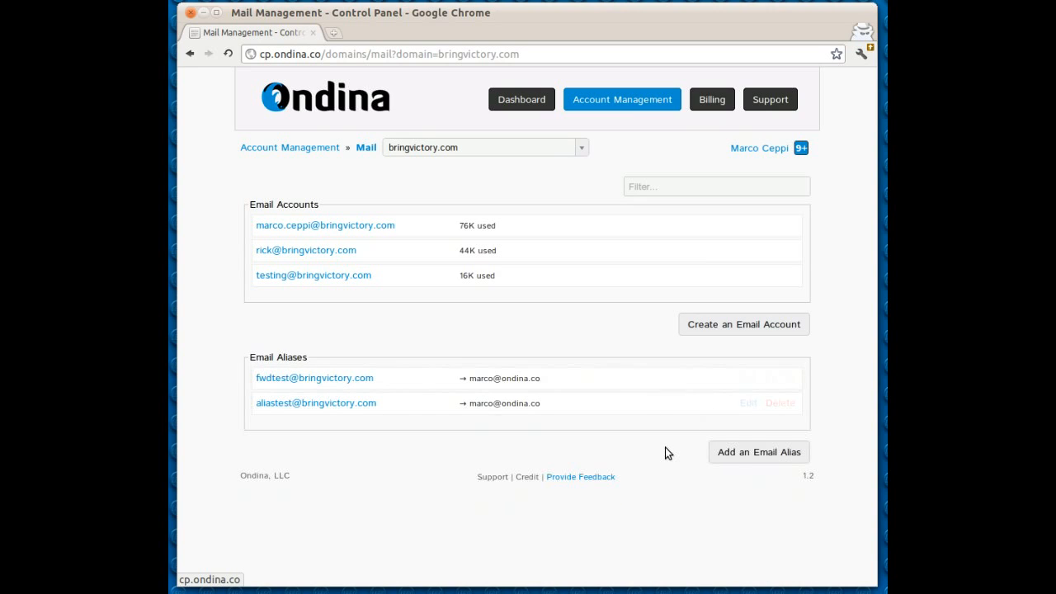
left_click(742, 455)
key("Tab")
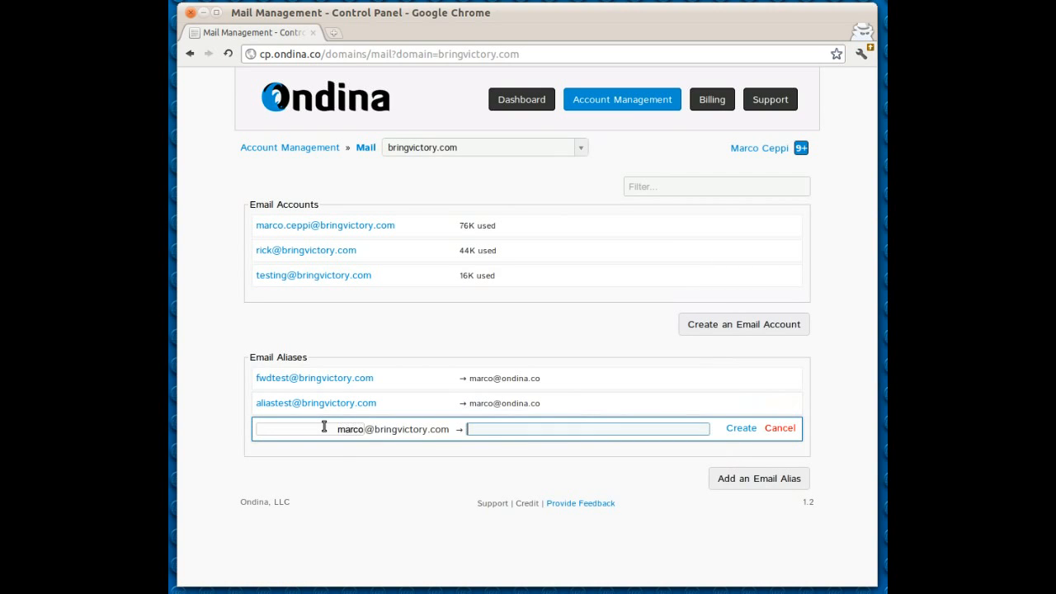
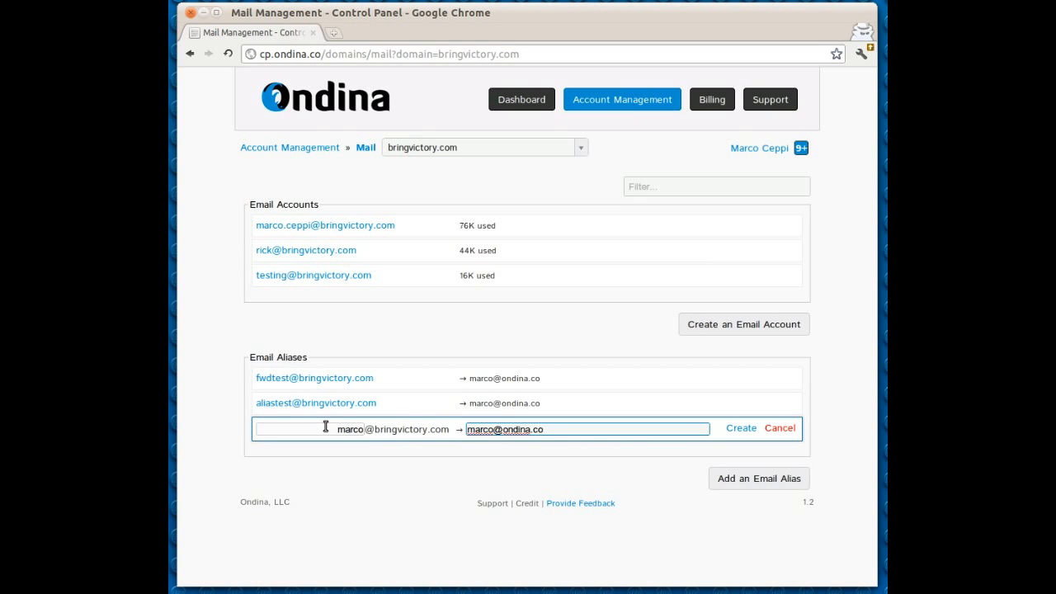
left_click(741, 429)
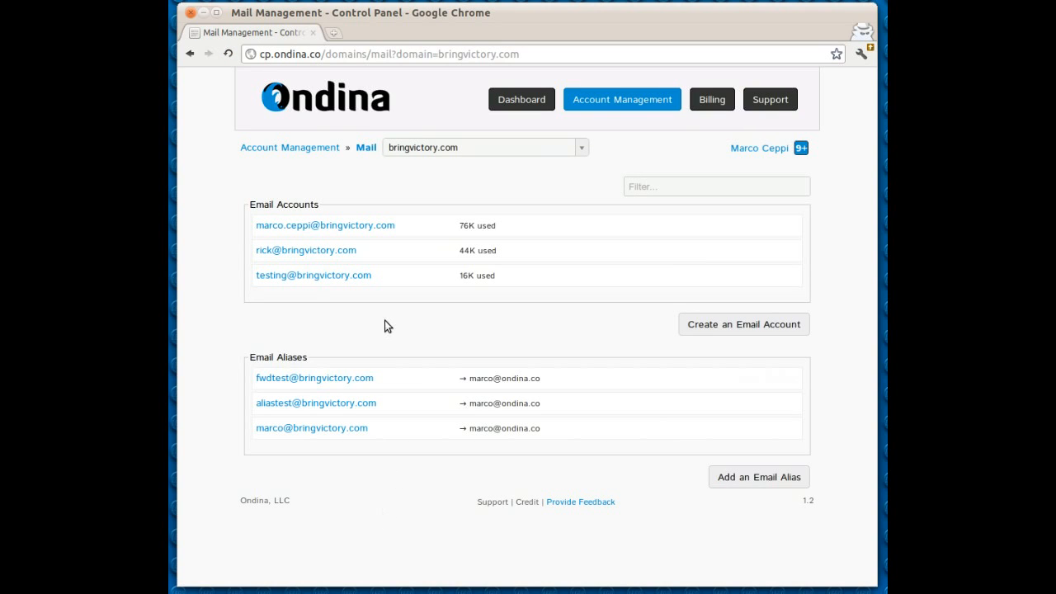
- Switch to Evolution and start a new message addressed to the recreated bringvictory.com alias
key("alt+Tab")
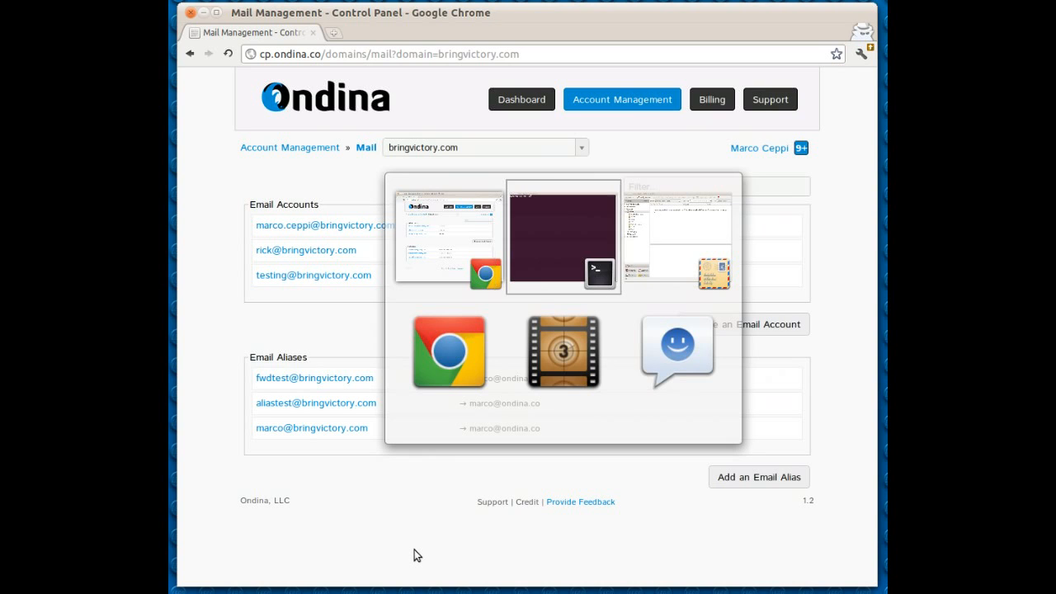
key("alt+Tab")
left_click(212, 37)
left_click_drag(666, 175, 294, 46)
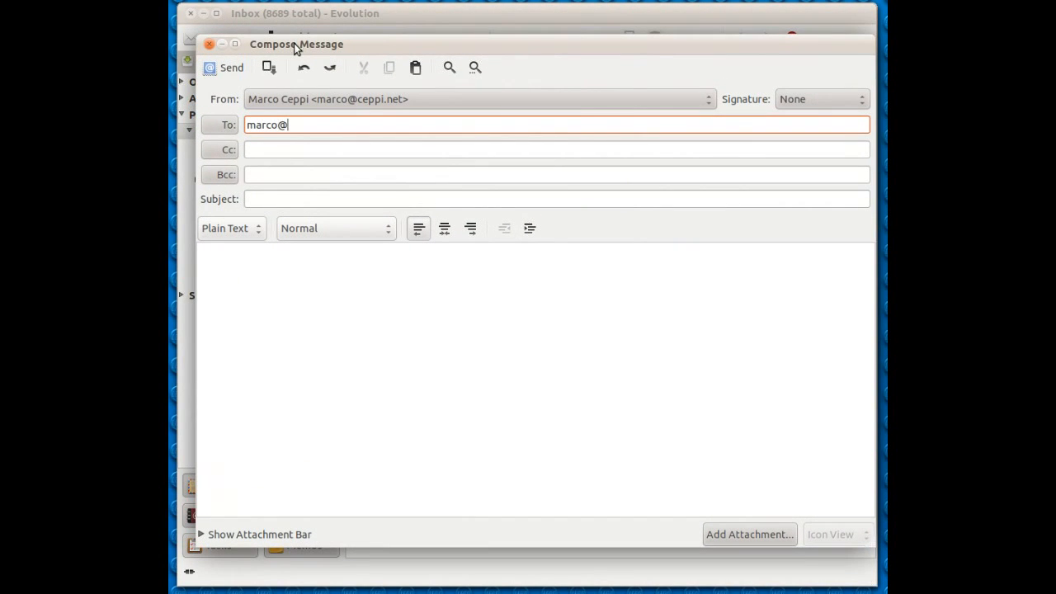
- Give the message the subject "Hello World" and the body "Foobar and what not.", and send it
key("Tab")
key("Tab")
key("Tab")
type("Hel")
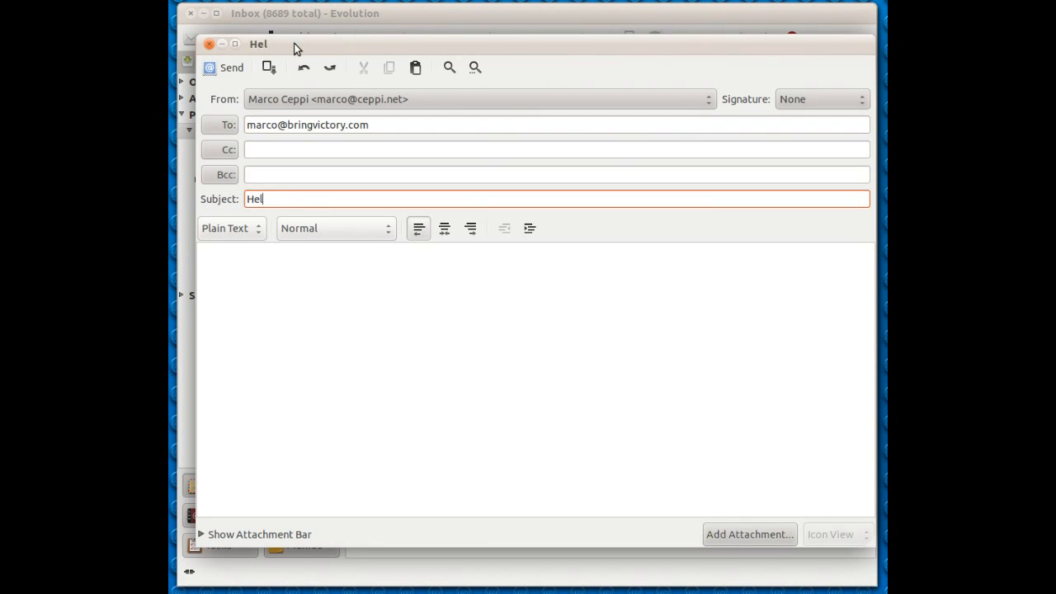
type("low Wo")
key("BackSpace")
key("BackSpace")
key("BackSpace")
key("BackSpace")
type("World")
key("Tab")
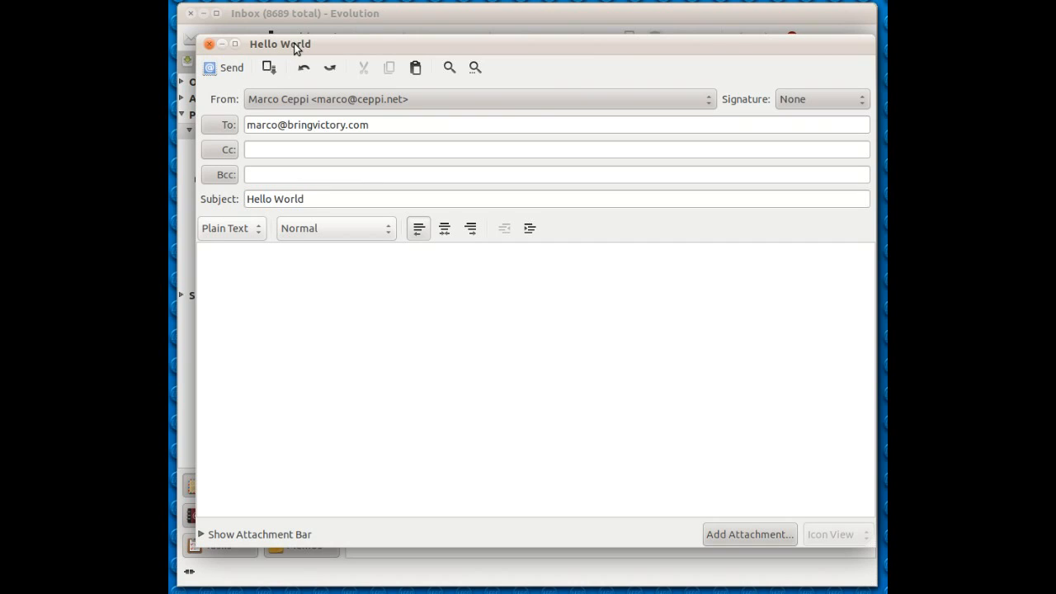
type("Foobar and what not.")
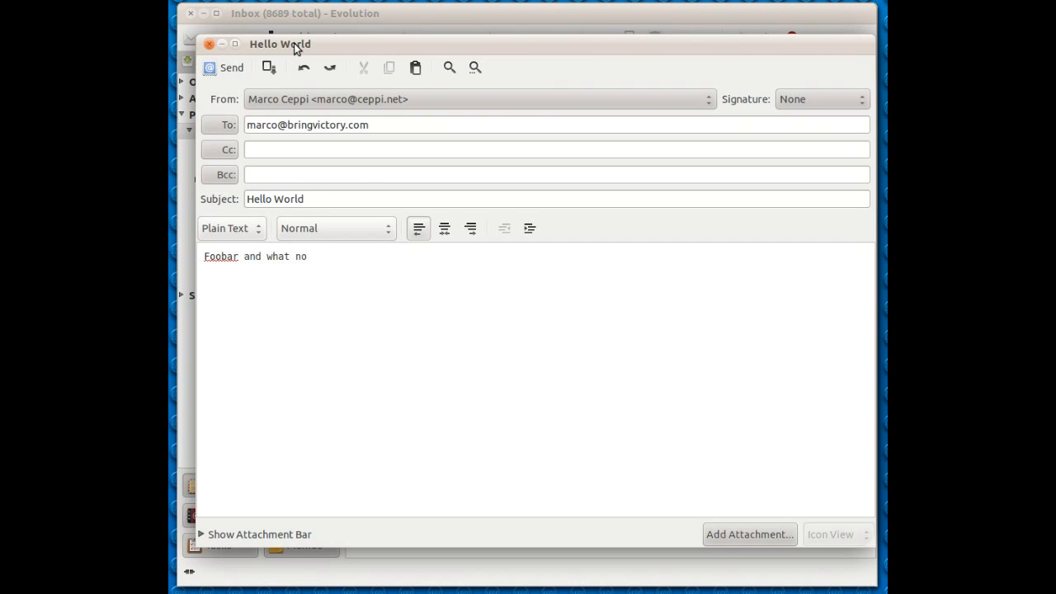
left_click(222, 68)
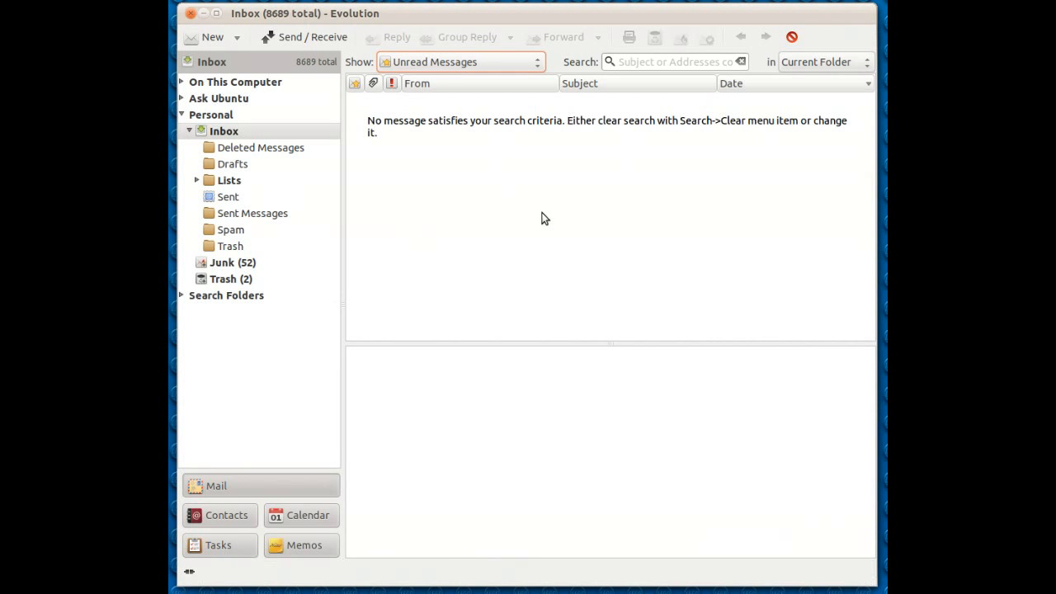
- Fetch new mail and open the Hello World message to check its body and recipient address
left_click(305, 37)
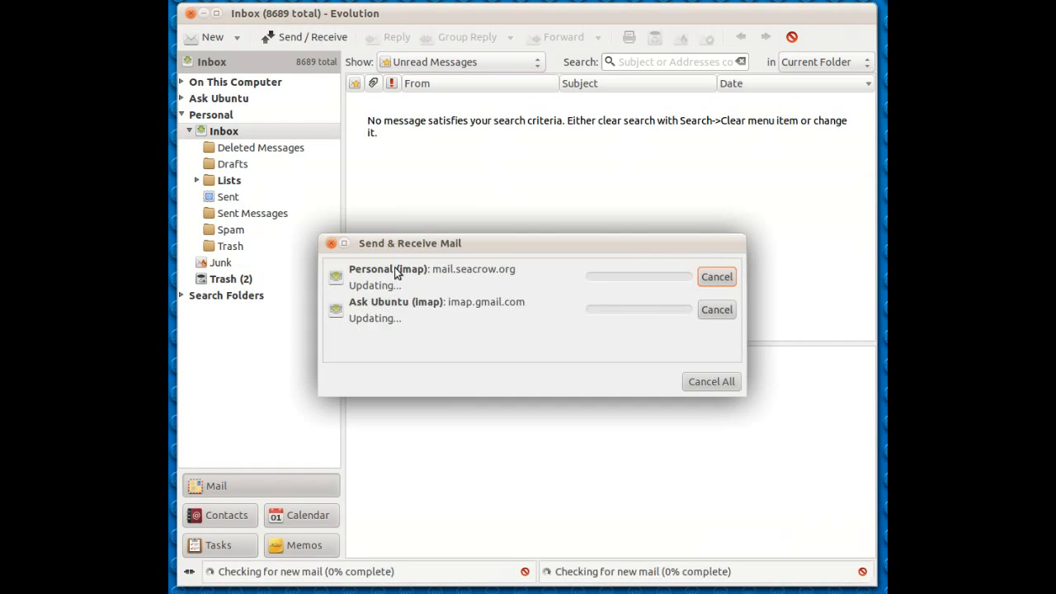
left_click(437, 183)
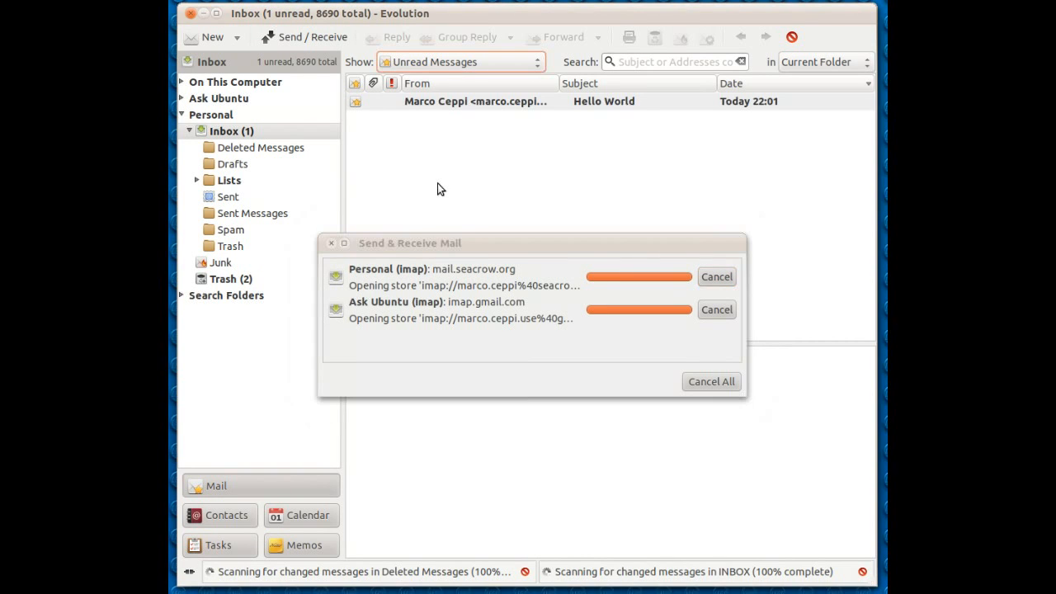
left_click(629, 101)
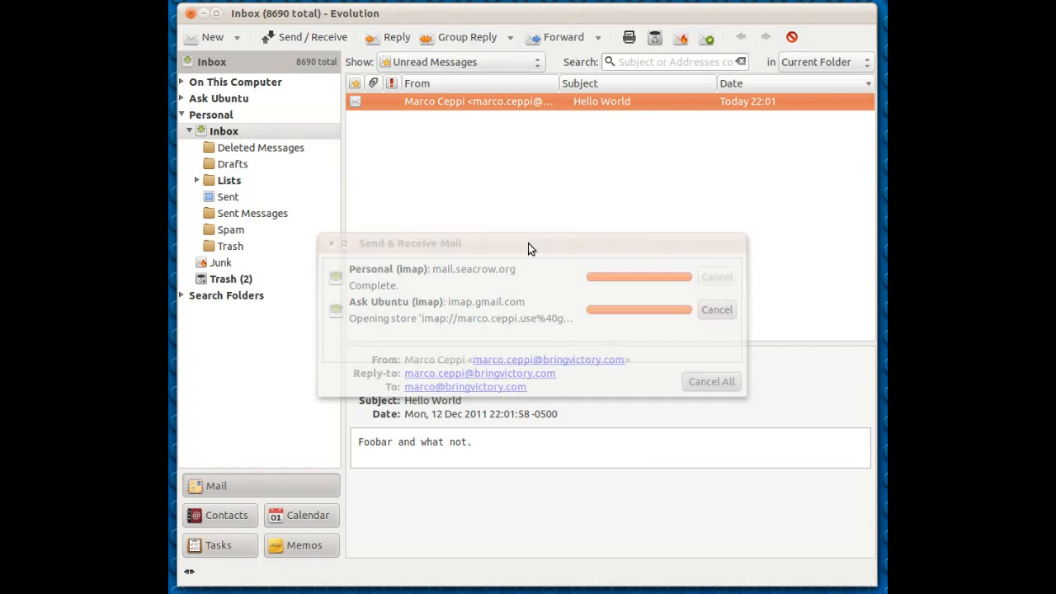
left_click_drag(366, 446, 409, 445)
left_click(569, 456)
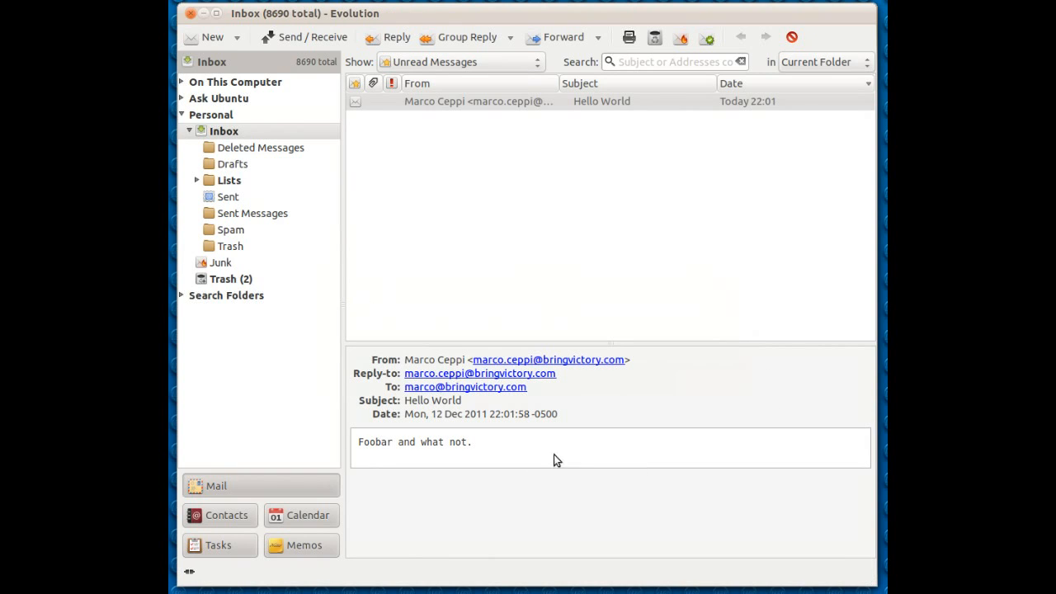
left_click_drag(540, 393, 404, 388)
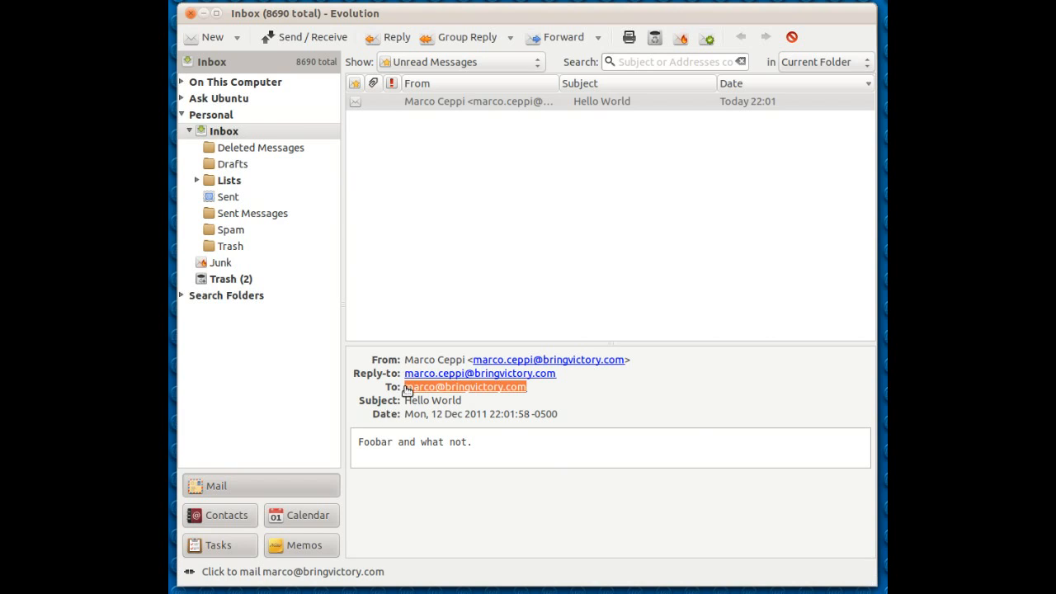
left_click(676, 442)
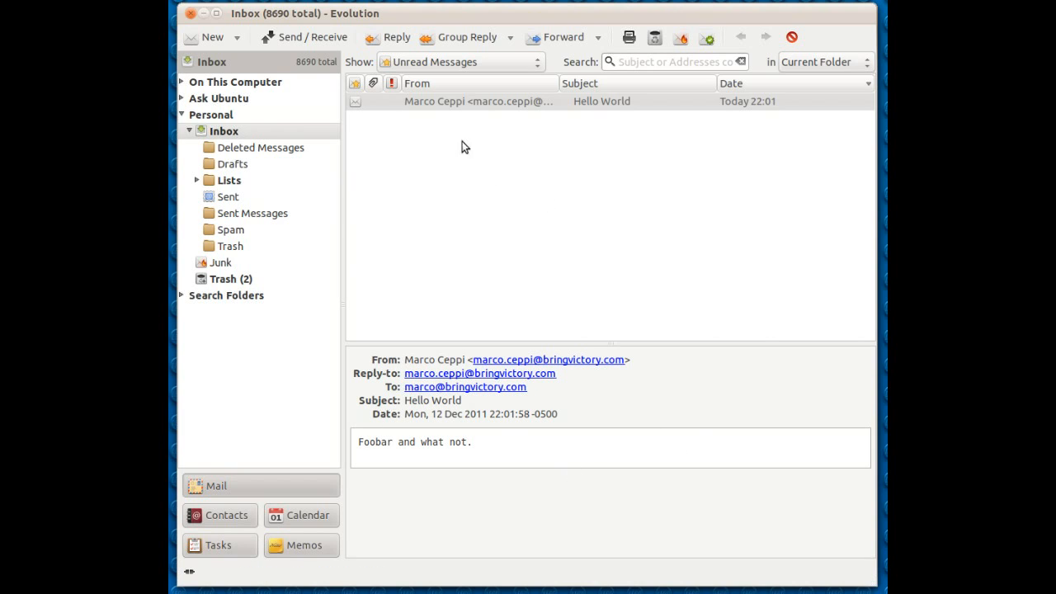
- Switch back to the Mail Management page in Chrome
key("alt+Tab")
key("alt+Tab")
key("alt+Tab")
key("alt+Tab")
key("alt+Tab")
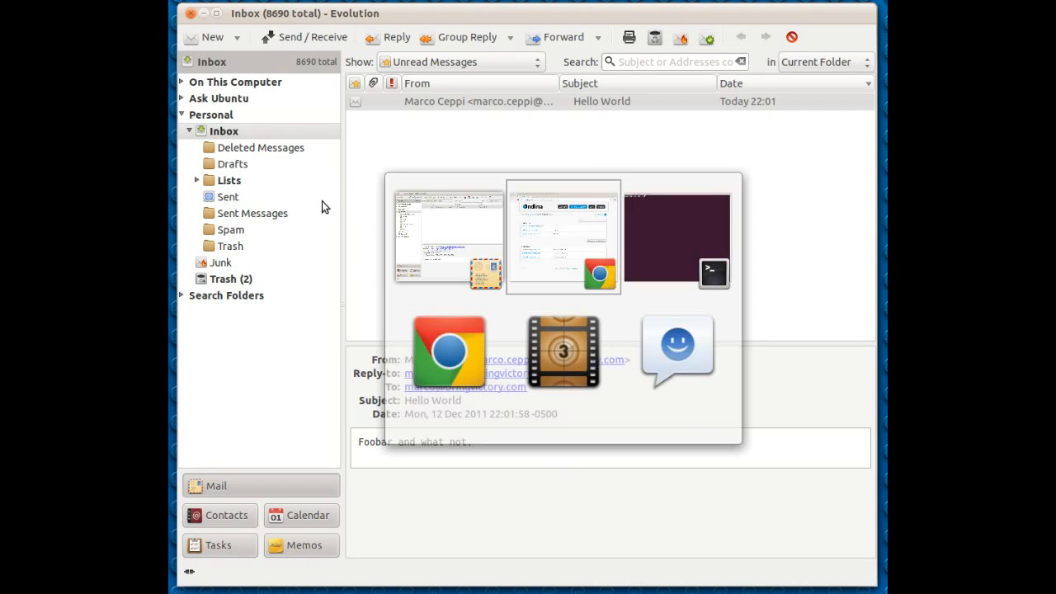
key("alt+Tab")
key("alt+Tab")
key("alt+Tab")
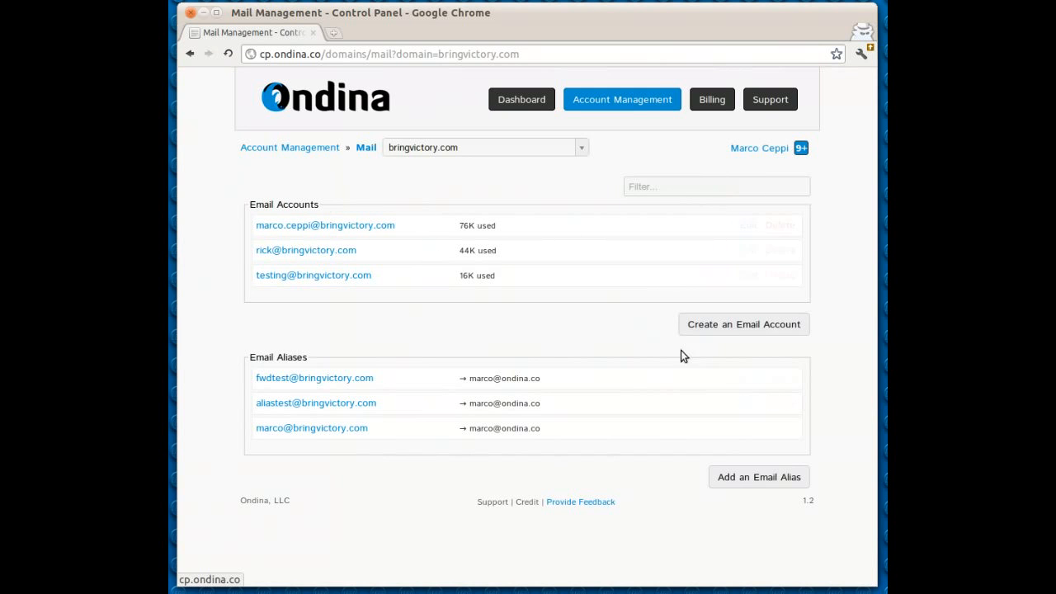
- Delete the last alias in the bringvictory.com alias list and the testing email account
left_click(774, 429)
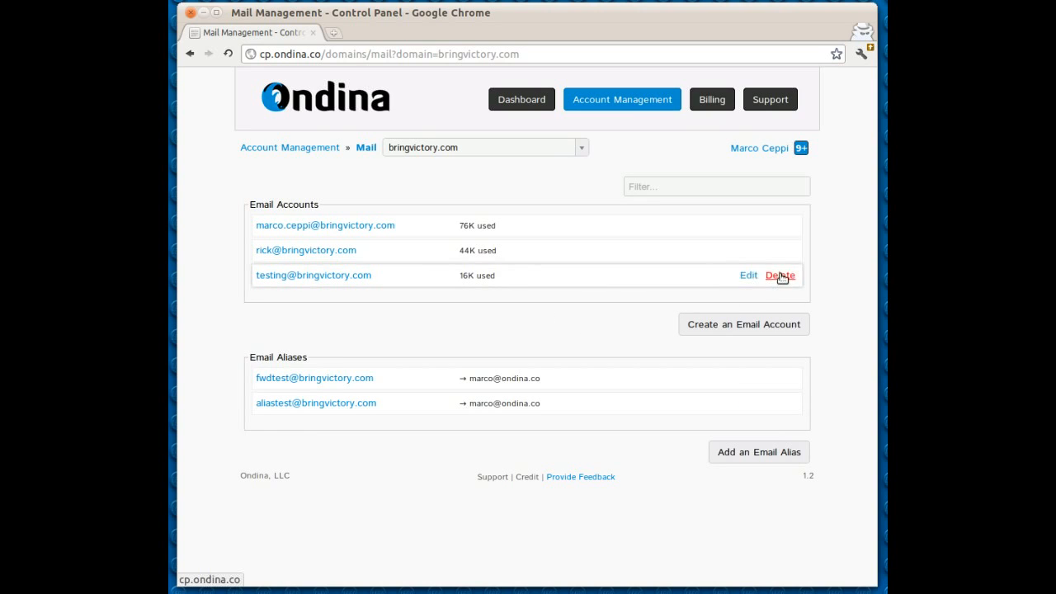
left_click(773, 275)
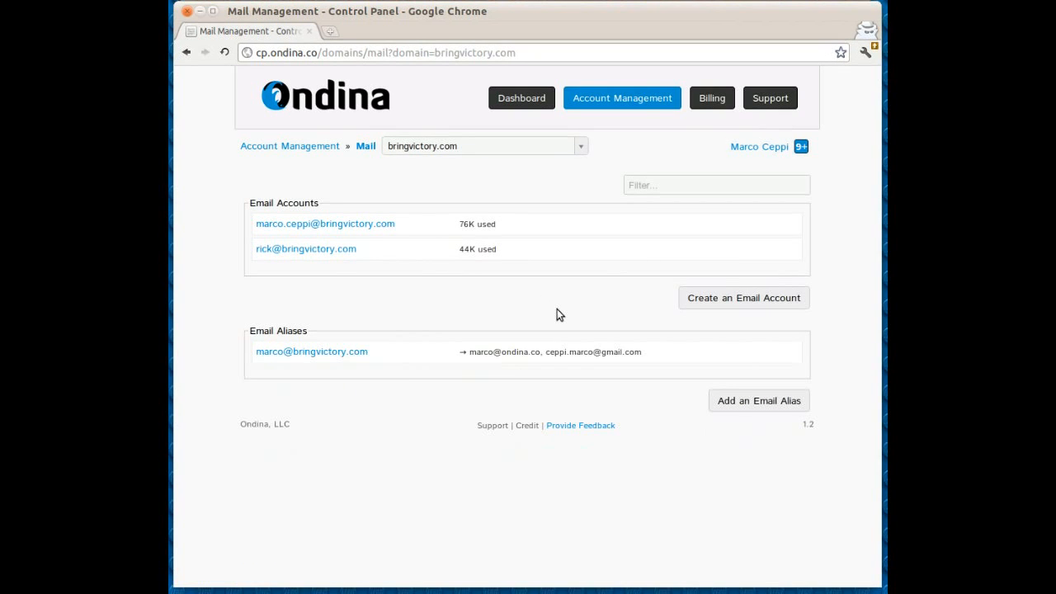
- Switch to the terminal and list the home directory's contents with ls -l
key("alt+Tab")
key("alt+Tab")
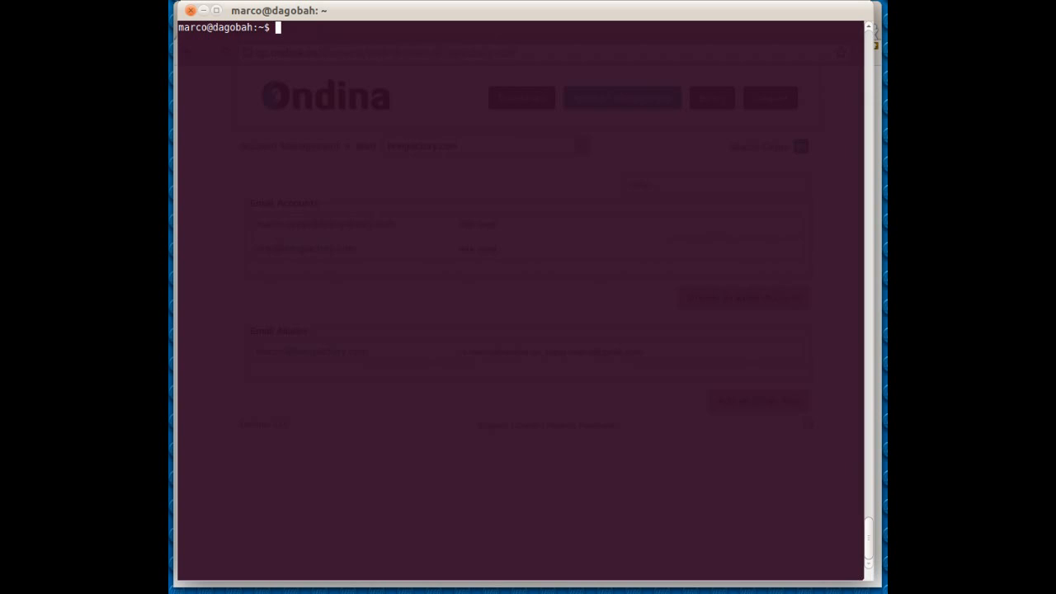
type("ls -l;")
key("Return")
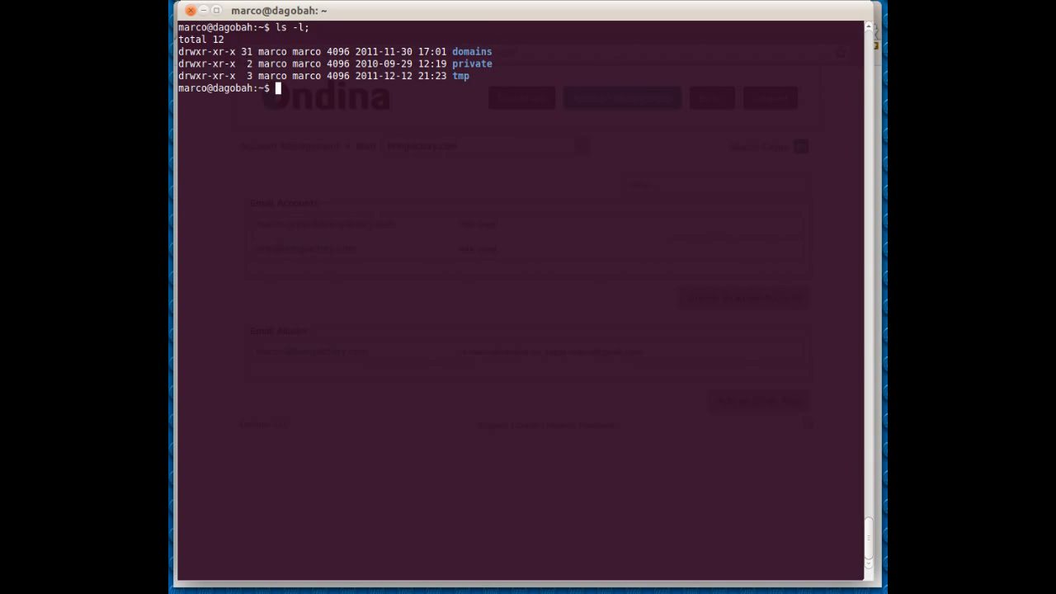
- Change into the domains directory, list its contents with ls -ls, and clear the terminal screen
type("cd do")
key("Tab")
key("Return")
type("ls -ls")
key("Return")
type("clear")
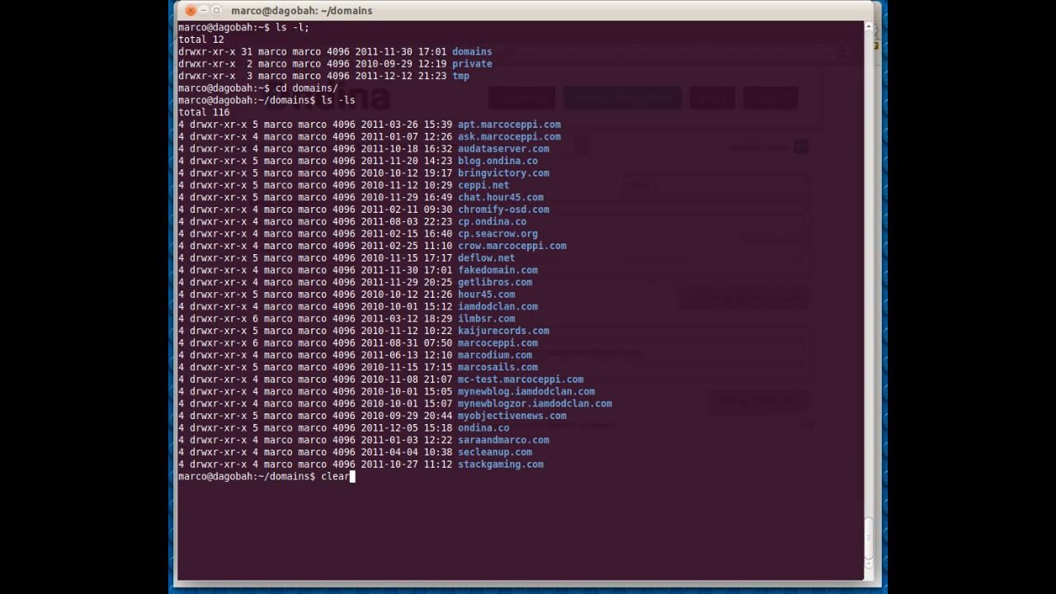
key("Return")
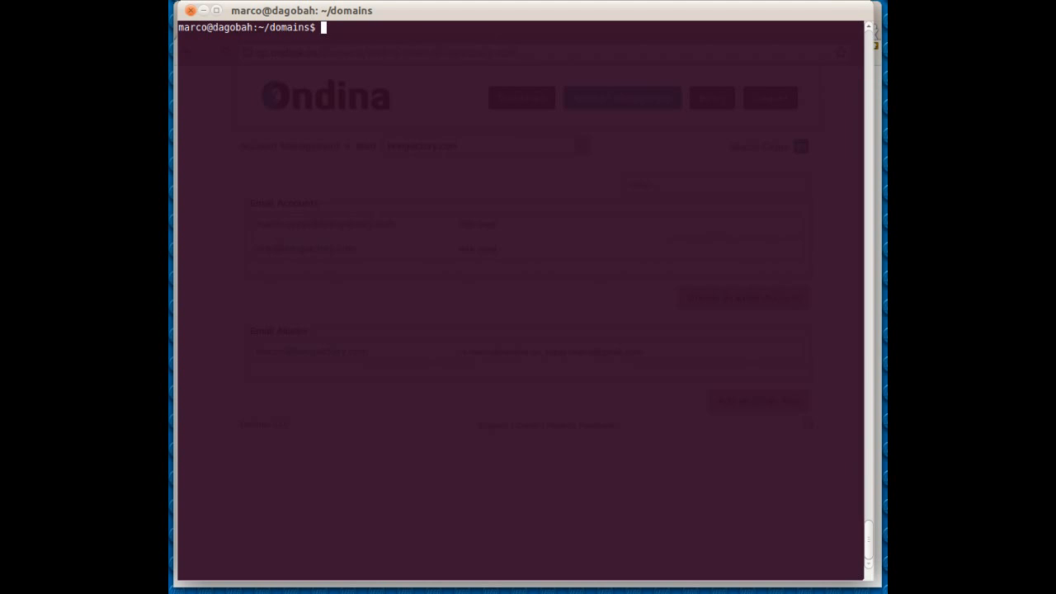
- Create the videotesting mailbox on bringvictory.com with the sudo email account add command
type("sudo email account add")
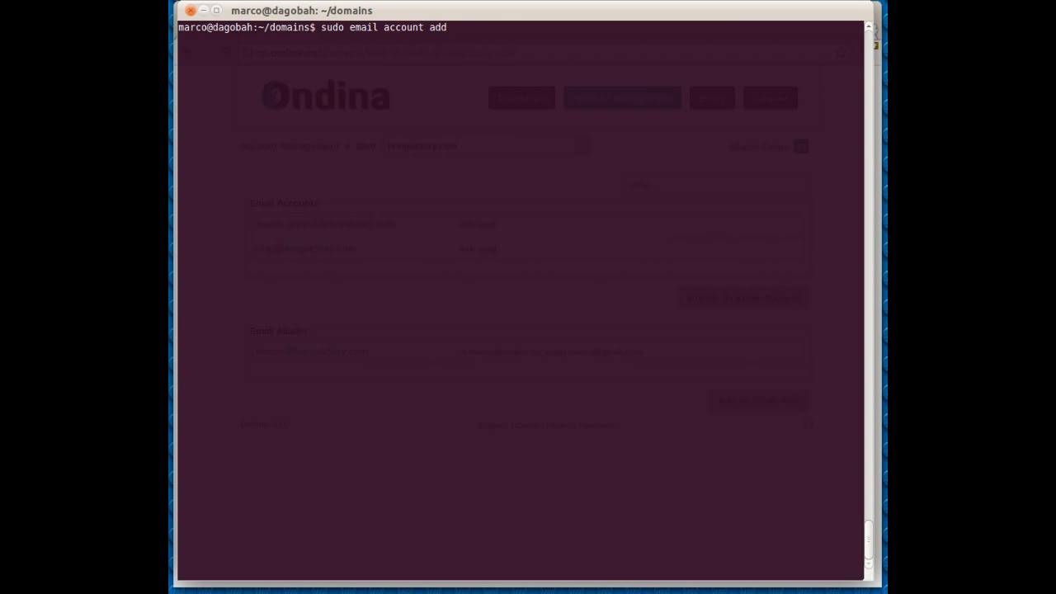
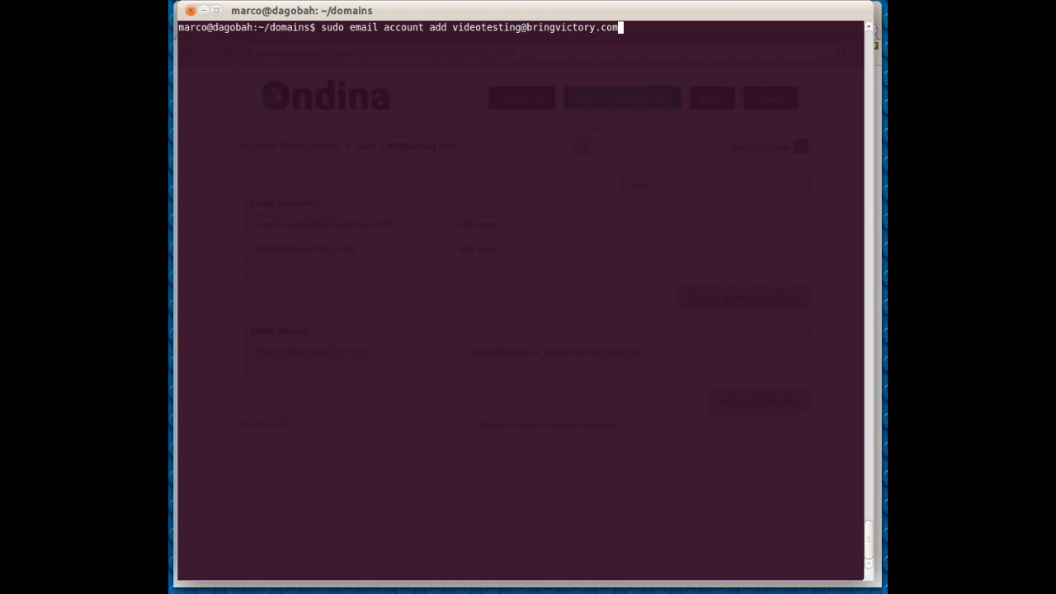
key("Return")
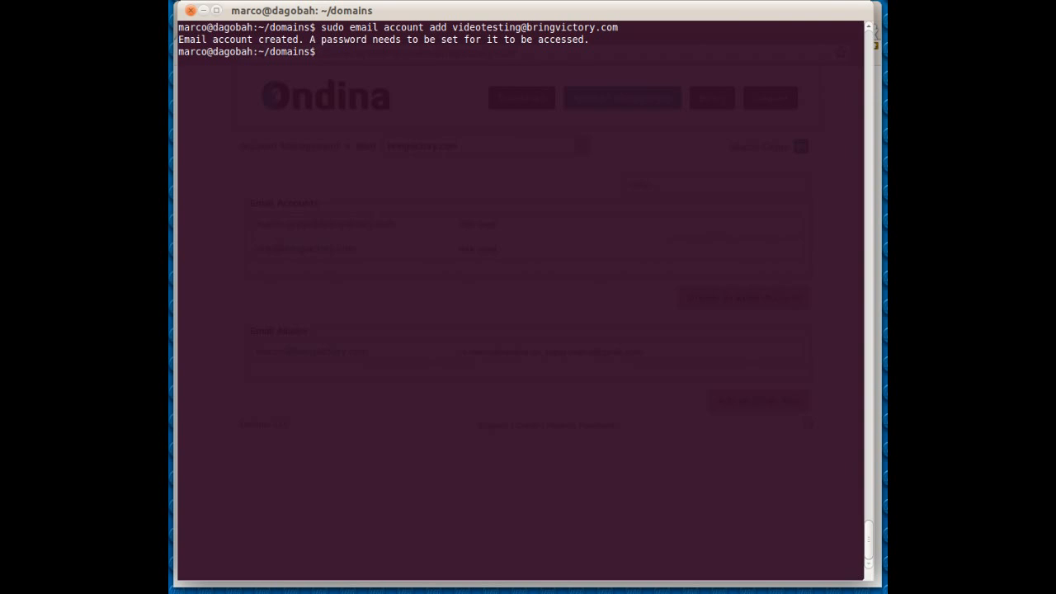
- Run sudo email account password for the videotesting mailbox on bringvictory.com
type("sudo email account")
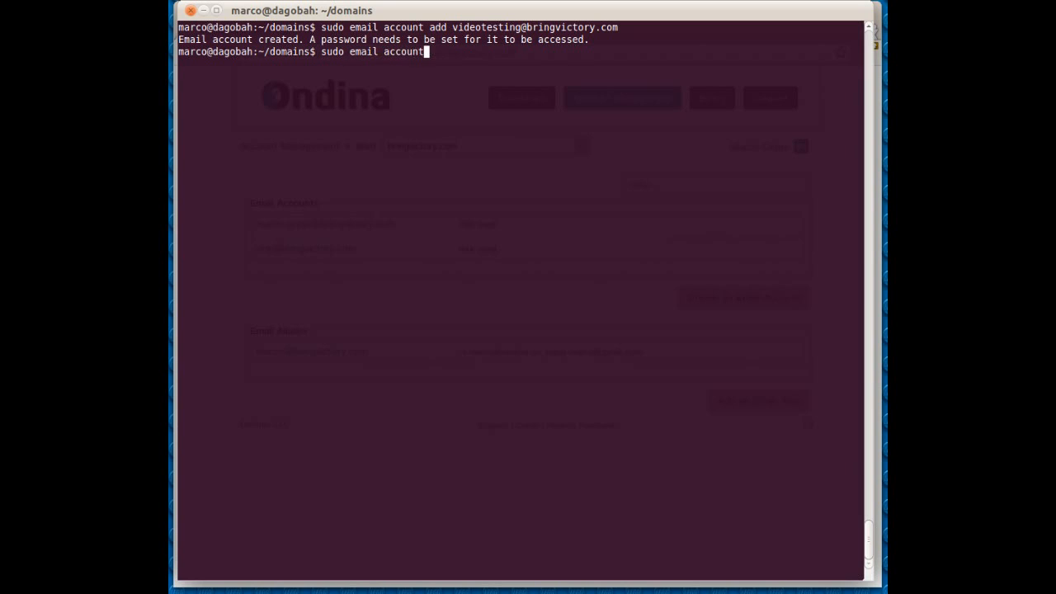
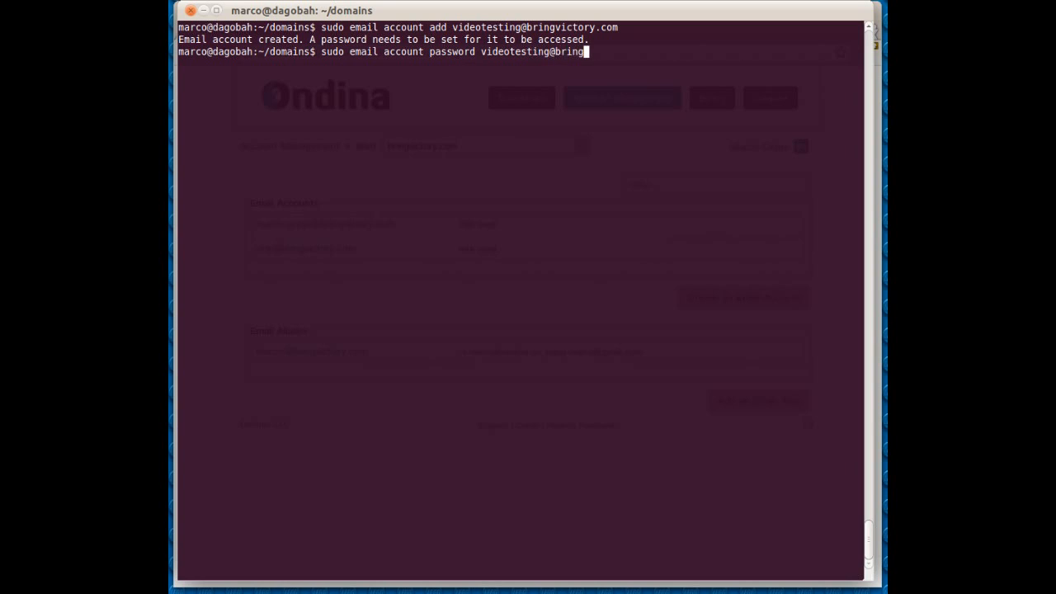
key("Return")
- Enter the account password for the videotesting mailbox and clear the terminal screen
type("testpassword")
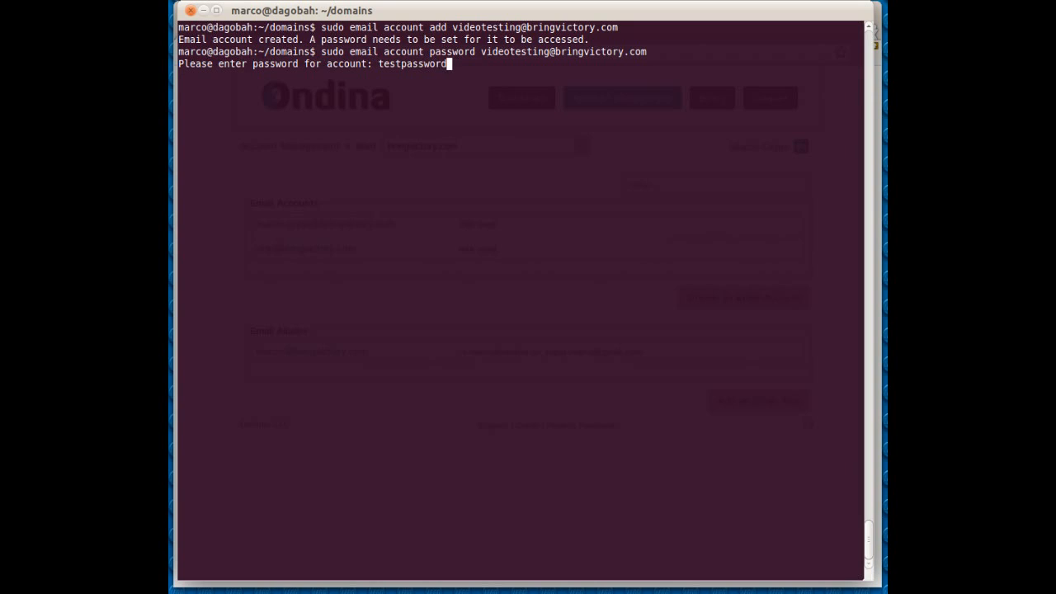
type("!")
key("BackSpace")
key("Return")
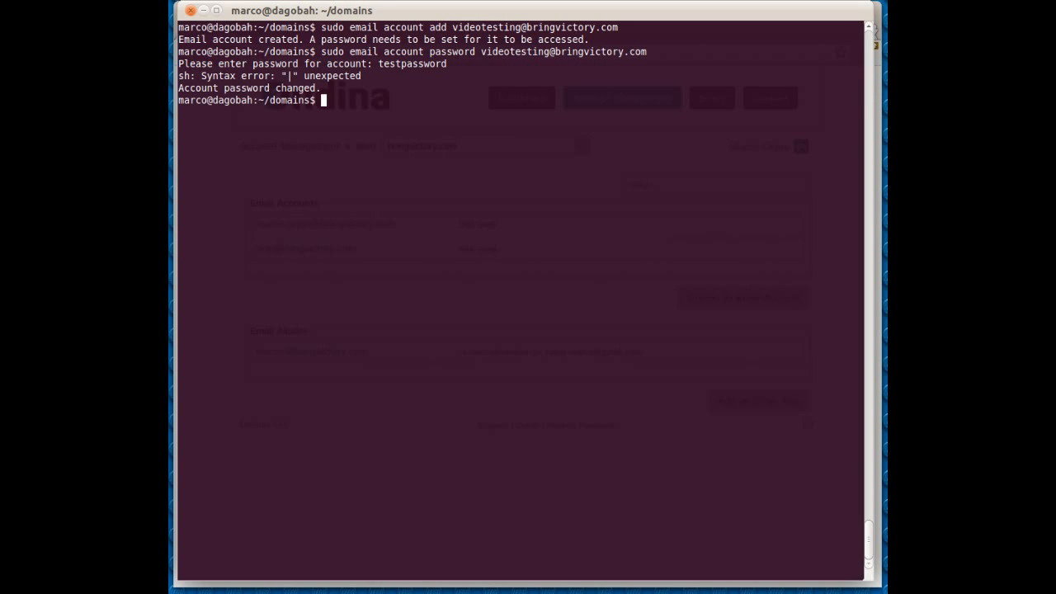
type("clear")
key("Return")
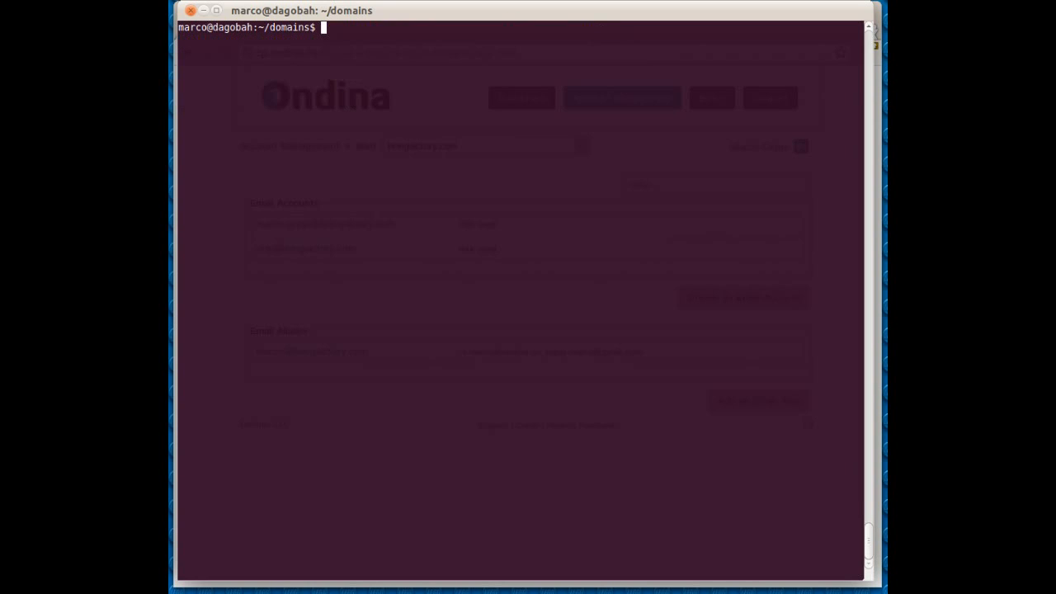
- Switch to Chrome, reload the Mail Management page, and view the videotesting account's password-editing fields without saving
key("alt+Tab")
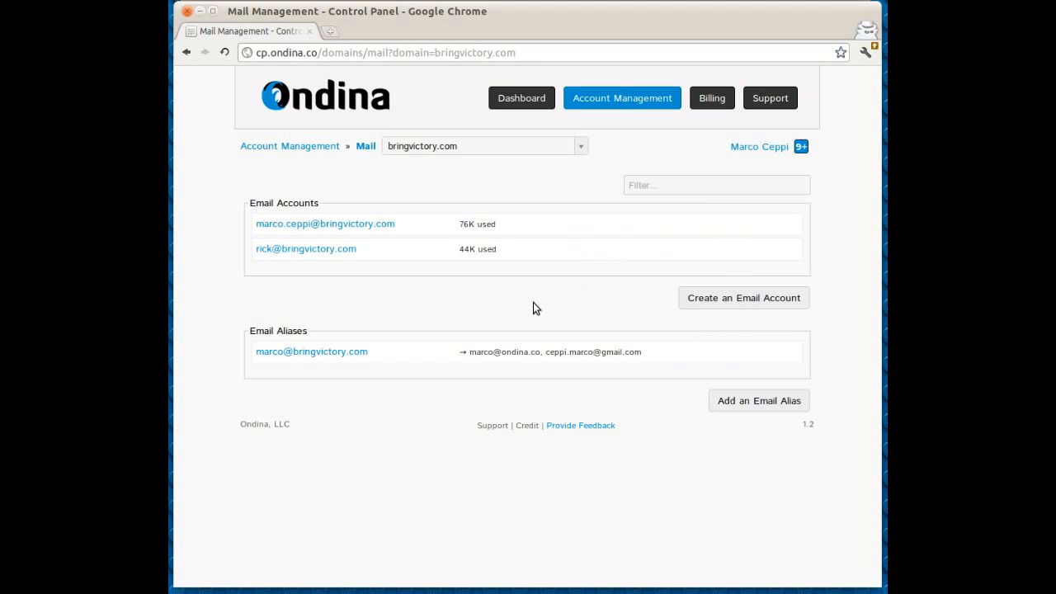
key("F5")
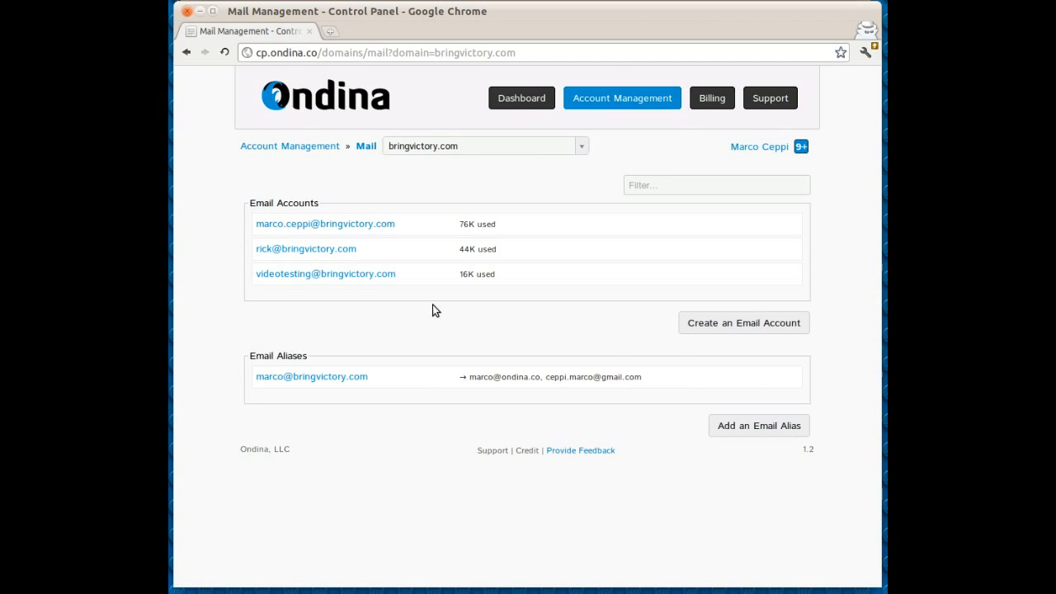
mouse_move(484, 275)
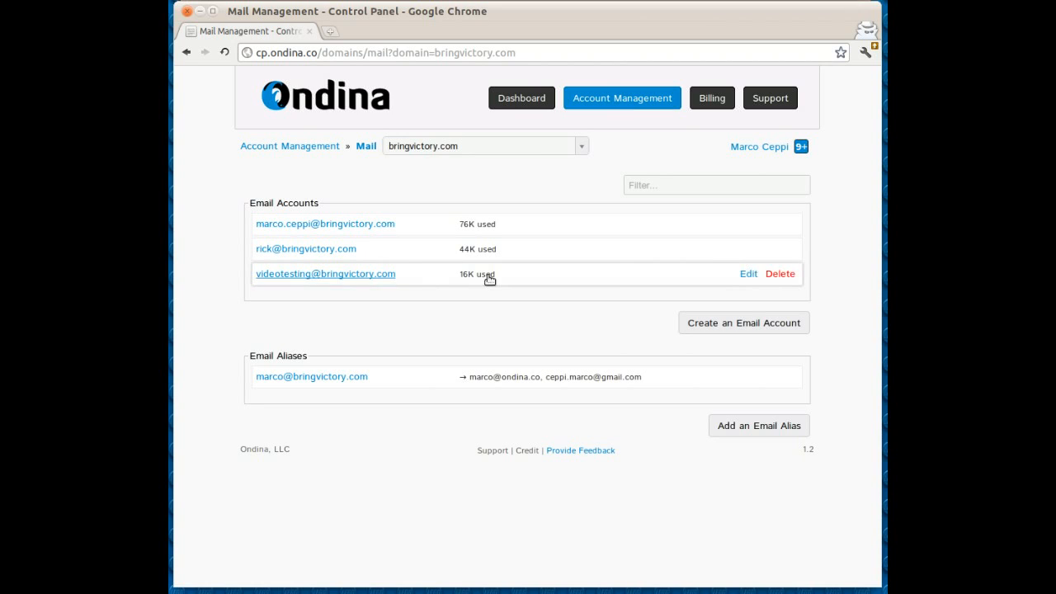
left_click(735, 277)
left_click(523, 275)
left_click(651, 275)
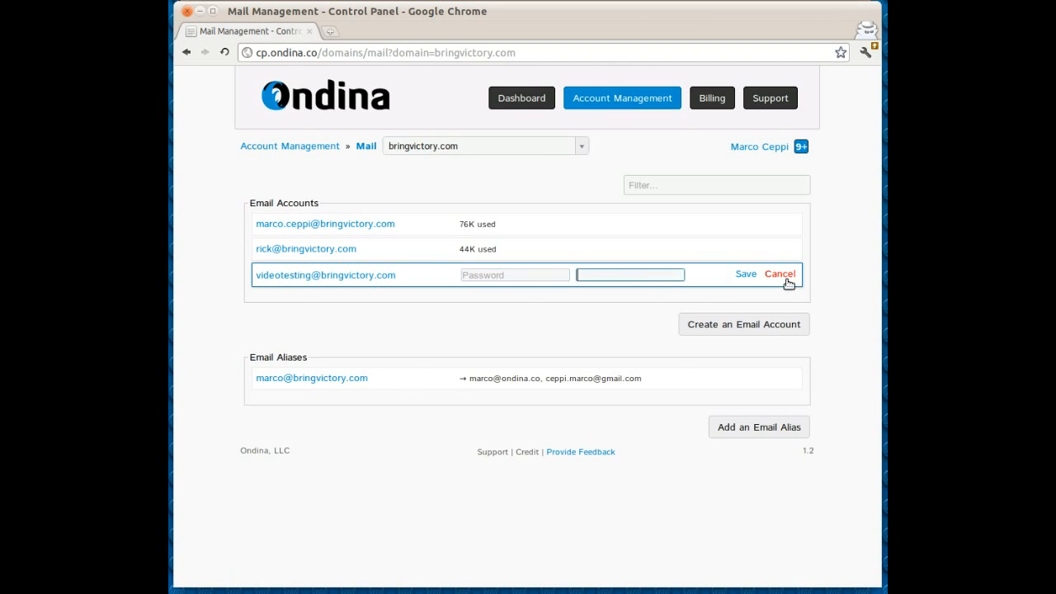
left_click(784, 277)
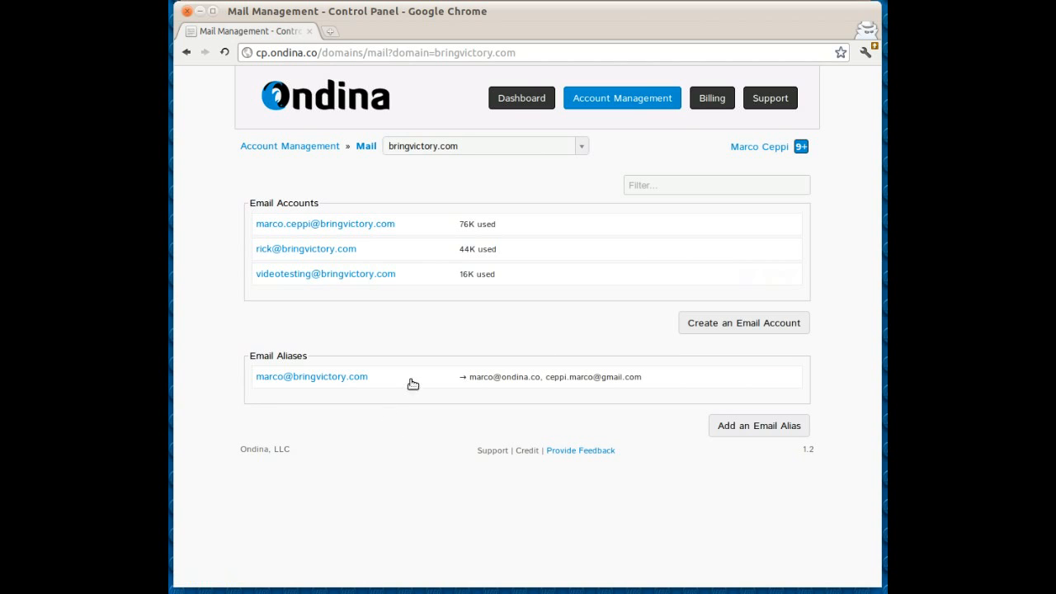
- Switch to the terminal and enter sudo email forwarder add with the fwdtest address at bringvictory.com as its source
key("alt+Tab")
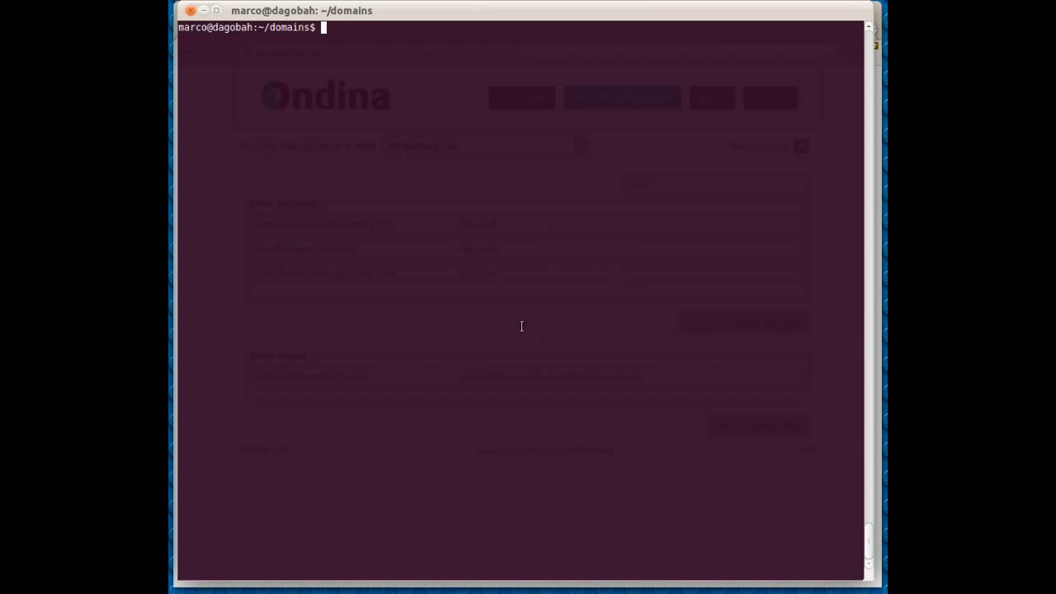
type("m")
key("BackSpace")
type("mail forwarder add ")
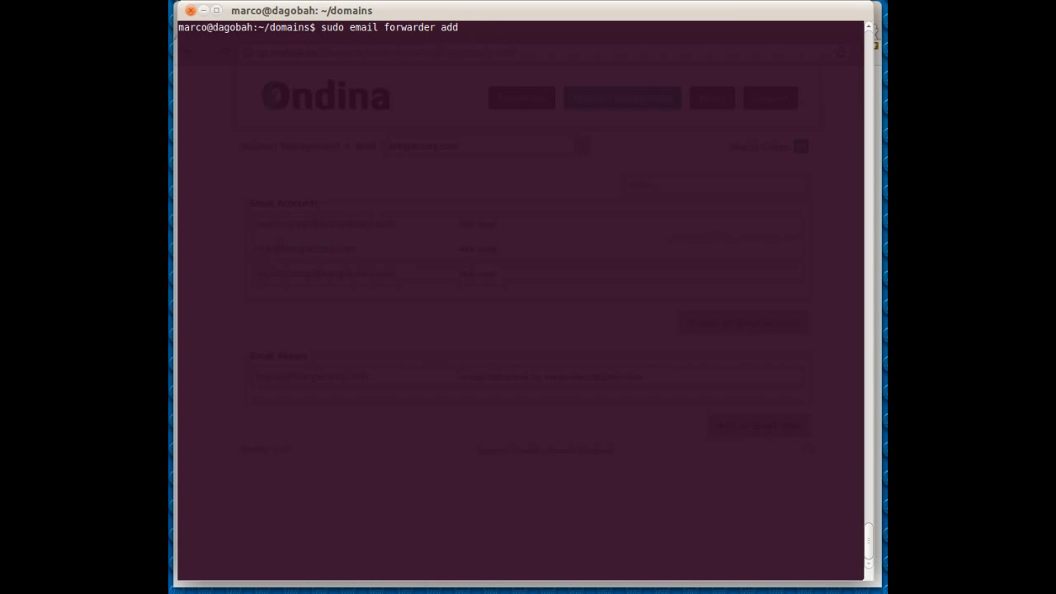
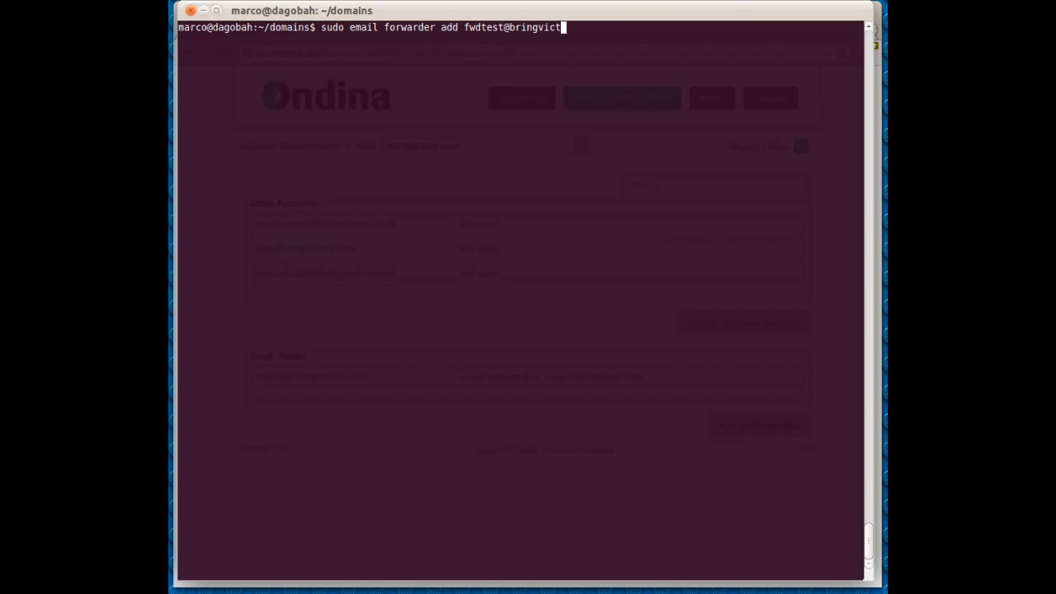
- Complete the forwarder command with the ondina.co email address as its destination and run it
key("BackSpace")
key("BackSpace")
key("BackSpace")
key("BackSpace")
key("BackSpace")
type("ondina.co")
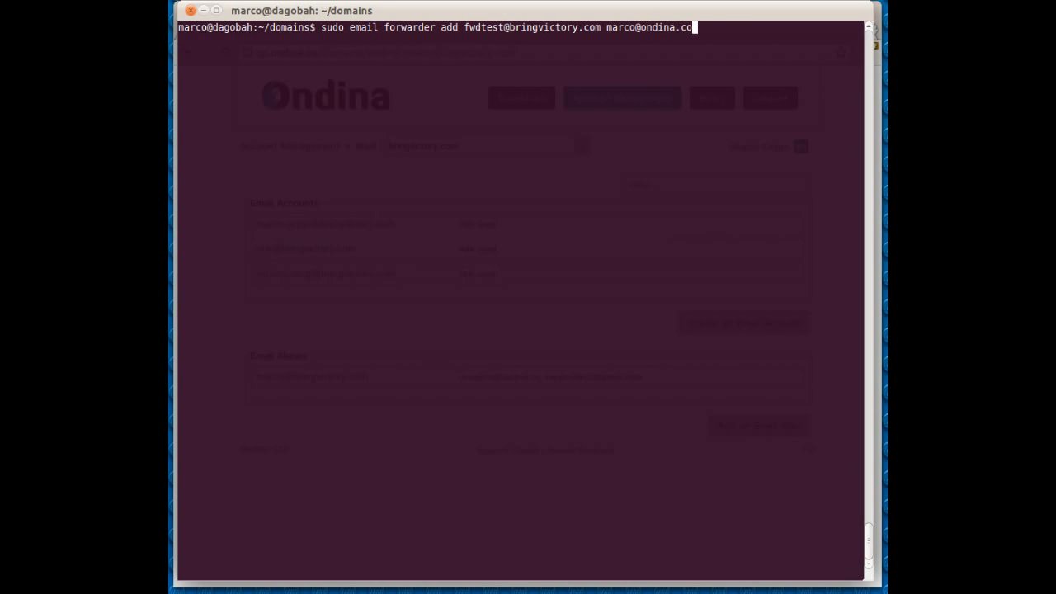
key("Return")
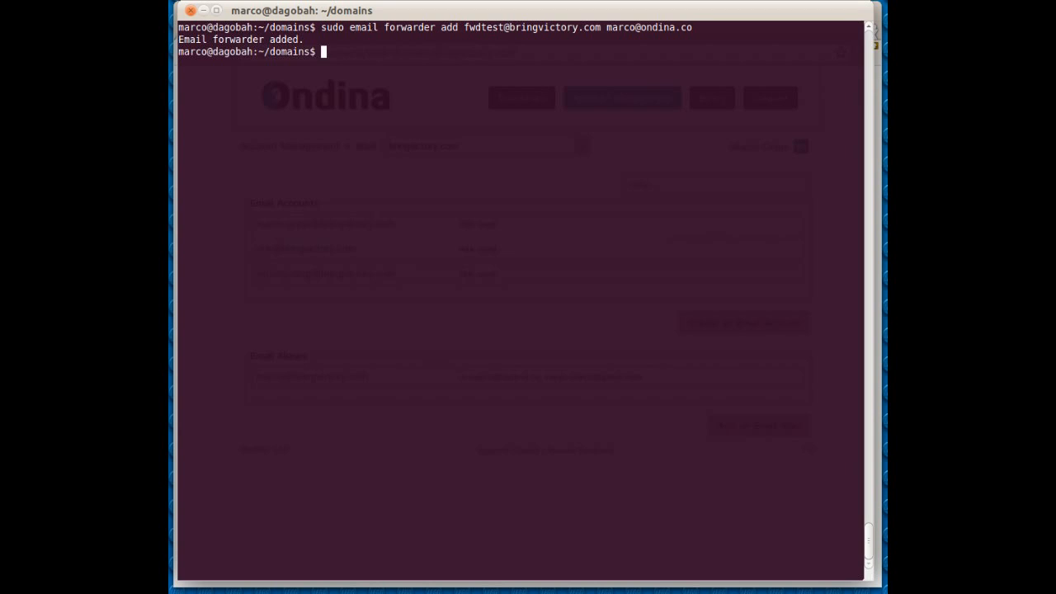
- Switch back to Chrome and reload the Mail Management page to check for the fwdtest alias
key("alt+Tab")
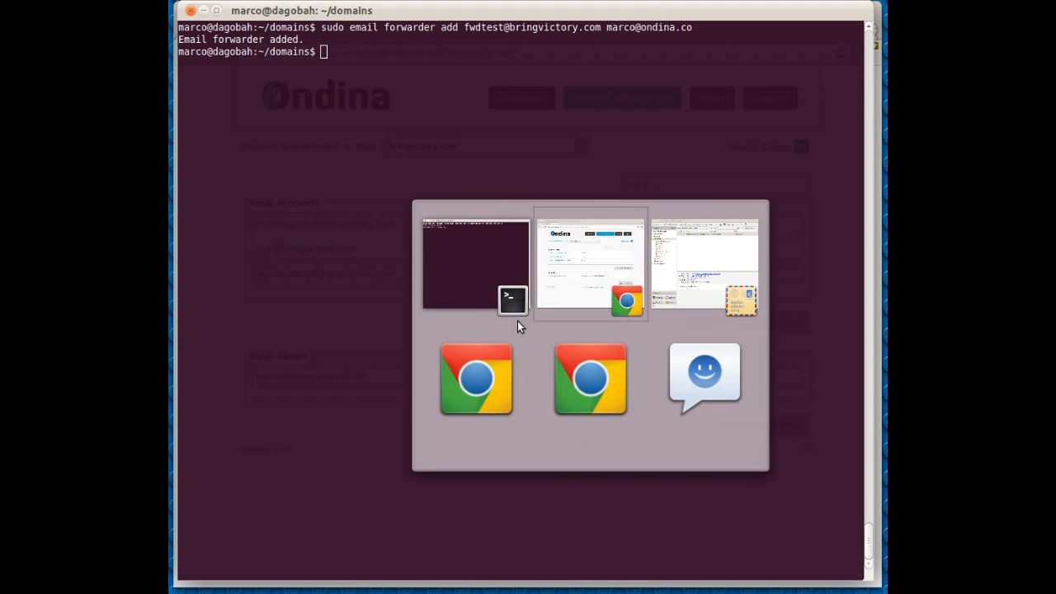
key("F5")
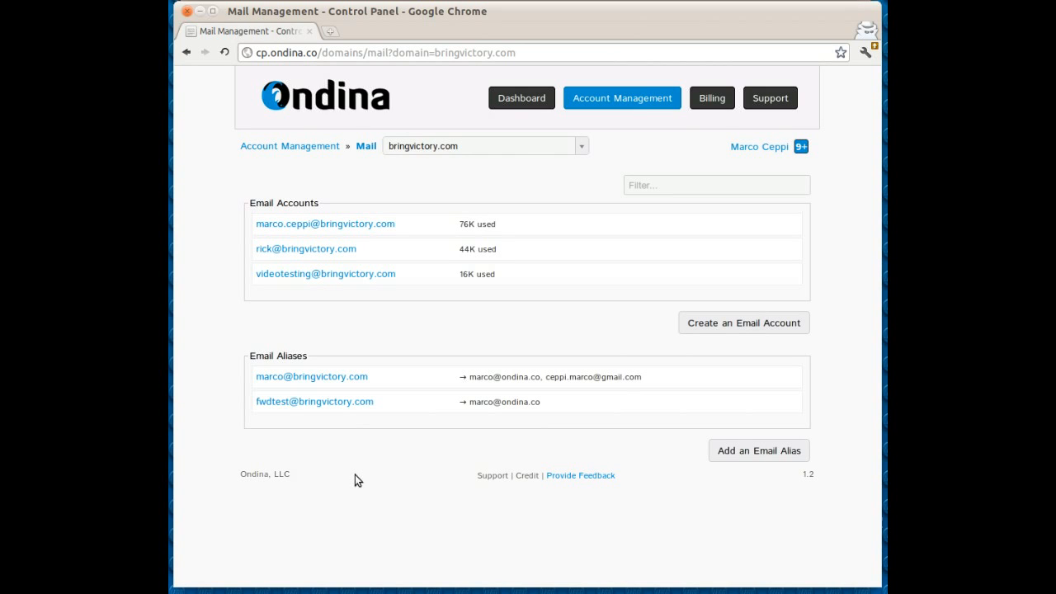
- Open the ondina.co website in a new browser tab
left_click(331, 32)
type("ond")
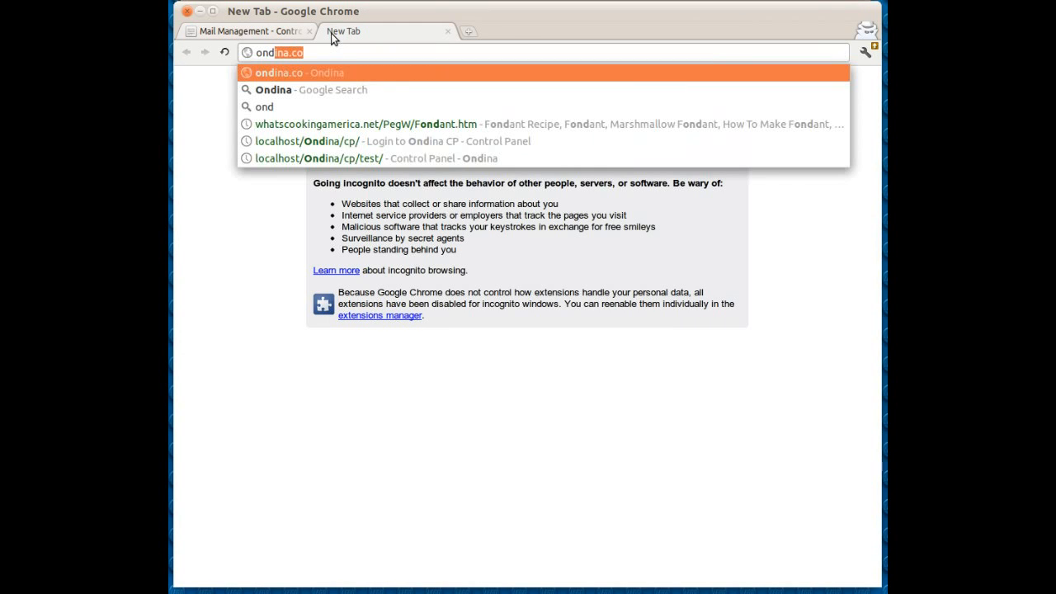
type("ina.")
key("Return")
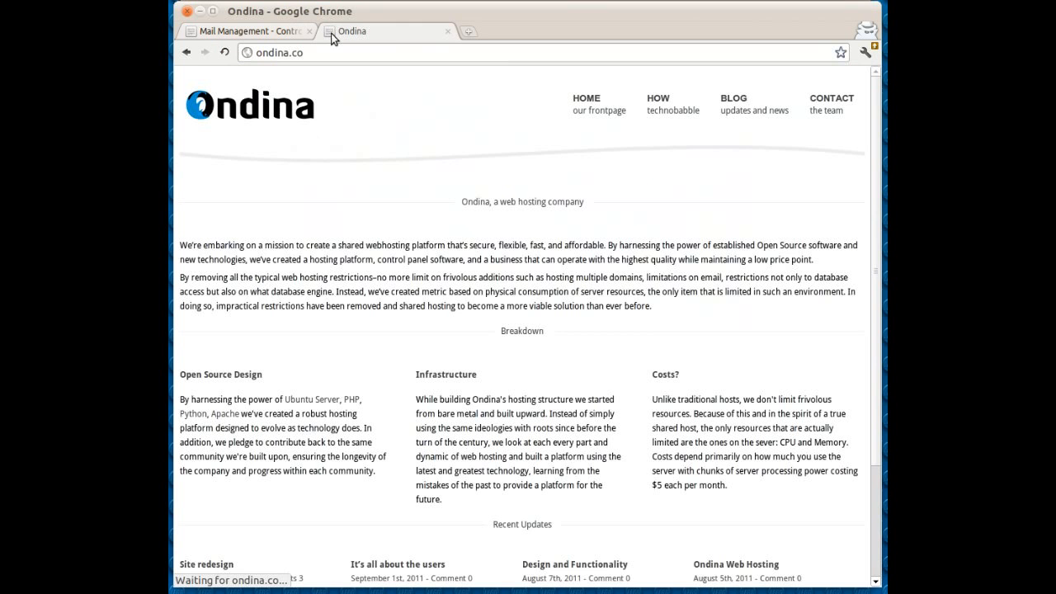
- Open the site's How page and examine the typical hosting and Ondina infrastructure diagrams
left_click(673, 110)
scroll(638, 299, "down", 6)
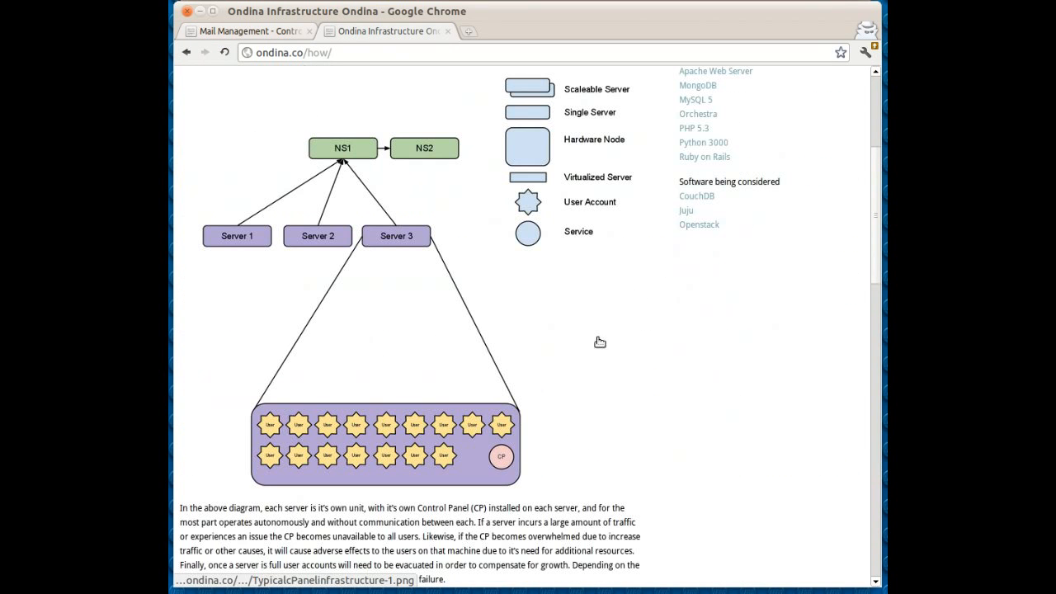
scroll(617, 380, "down", 1)
scroll(618, 379, "down", 5)
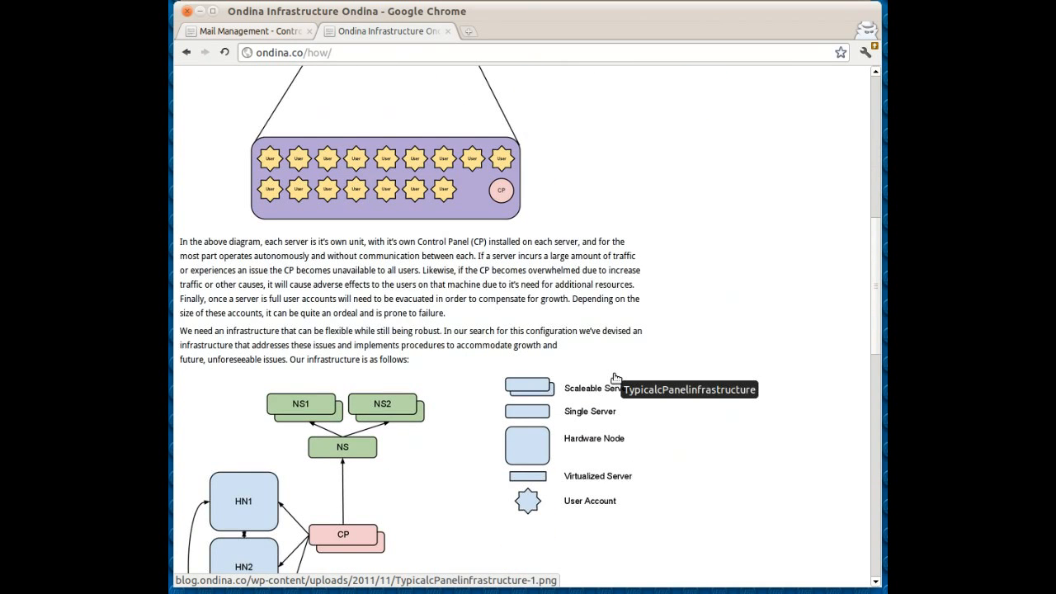
scroll(616, 373, "down", 5)
scroll(615, 370, "down", 2)
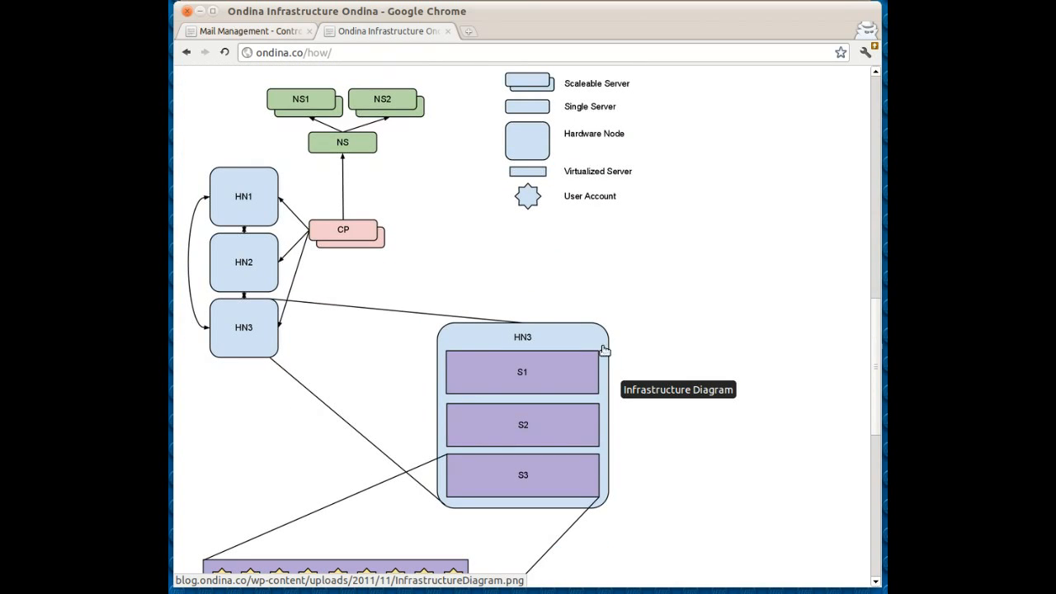